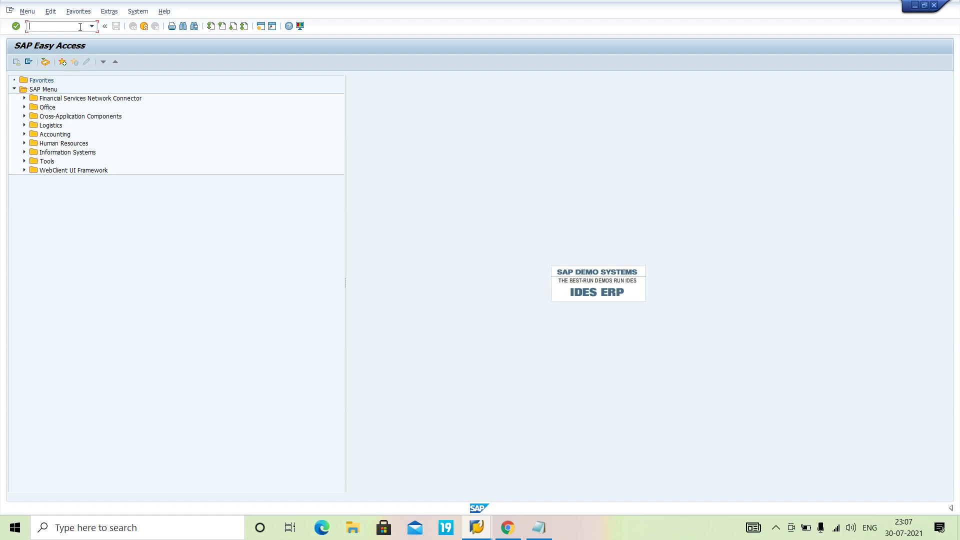
- Start a standard purchase order with transaction me21n and show its header organizational data
{"action": "type", "text": "me21n"}
{"action": "key", "text": "Return"}
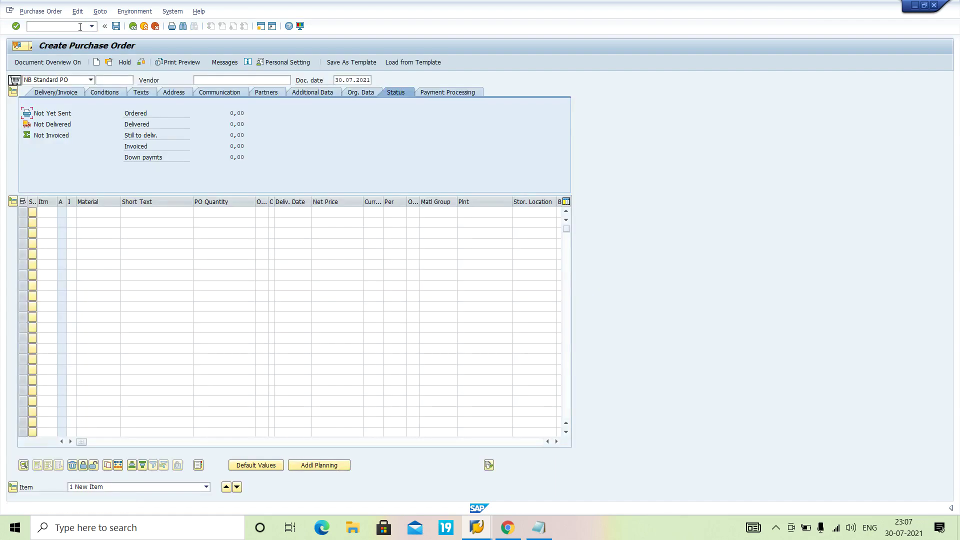
{"action": "left_click", "coordinate": [100, 211]}
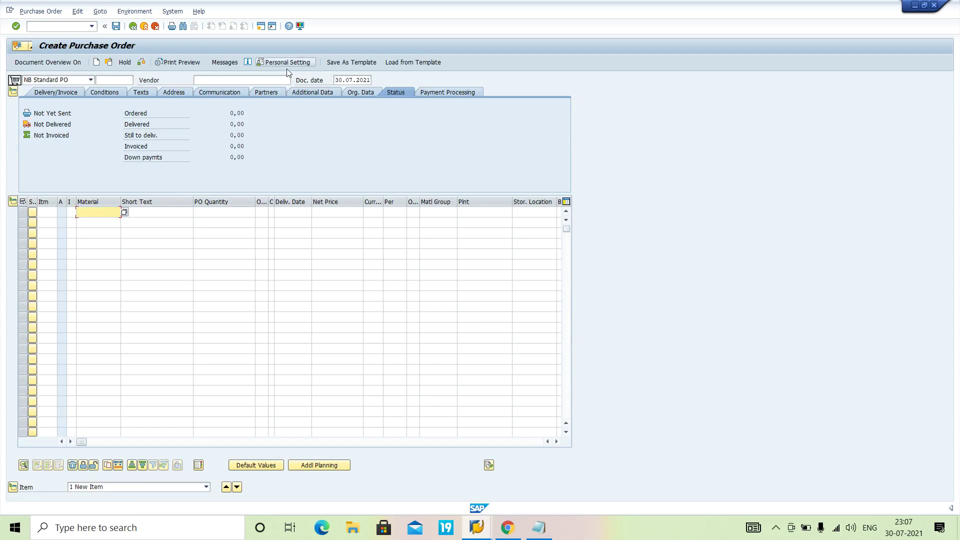
{"action": "left_click", "coordinate": [267, 78]}
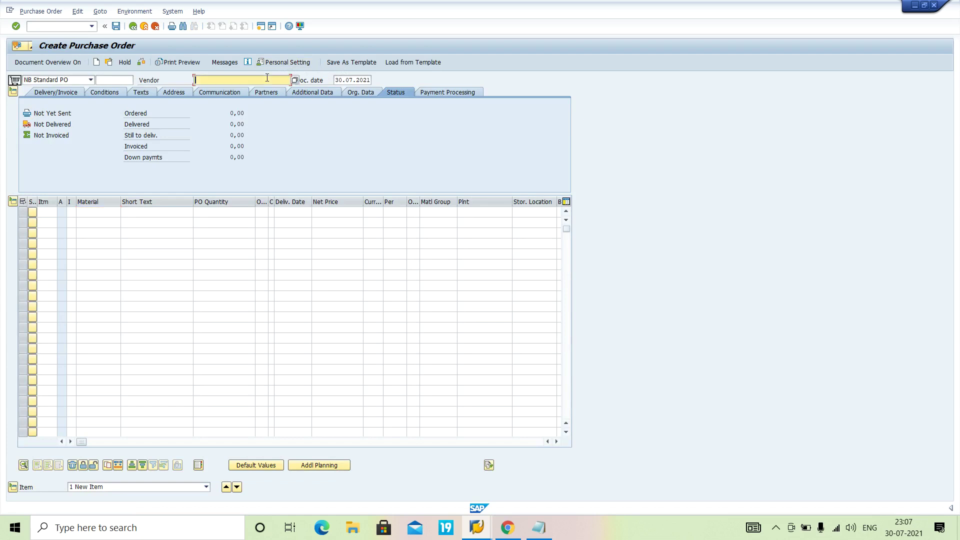
{"action": "left_click", "coordinate": [362, 94]}
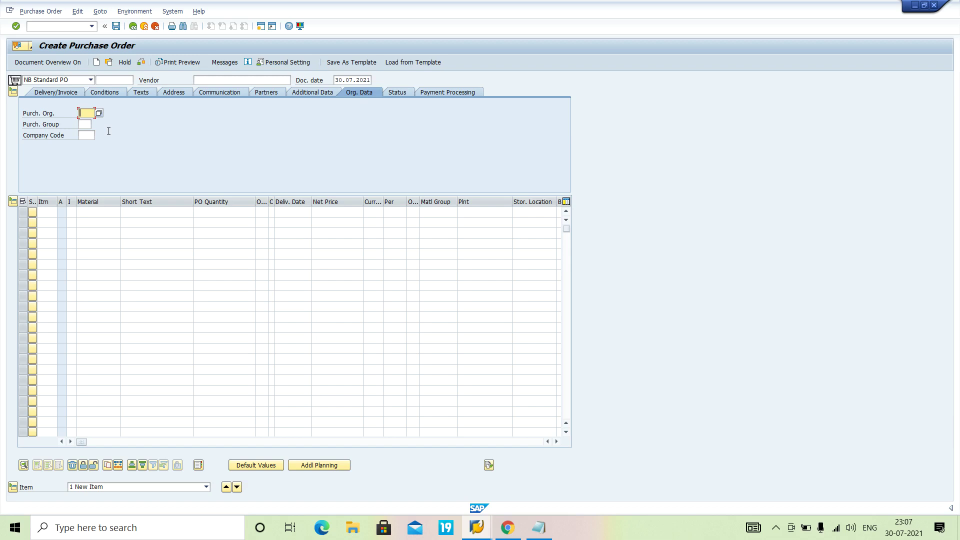
- Enter purchasing organization HAPO, purchasing group HPG and company code HPMT, looking the codes up in the SAP MM PO note
{"action": "key", "text": "space"}
{"action": "left_click", "coordinate": [86, 124]}
{"action": "left_click", "coordinate": [544, 528]}
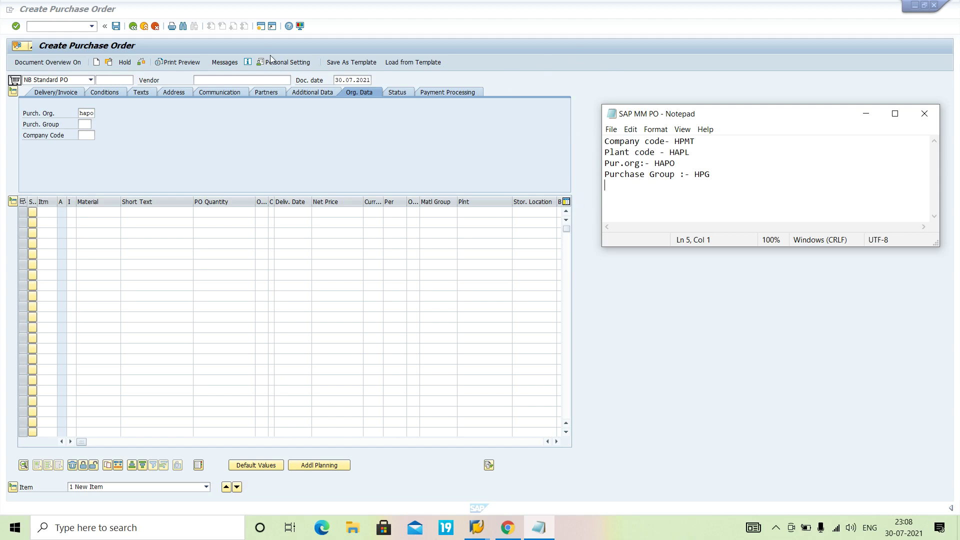
{"action": "left_click", "coordinate": [209, 102]}
{"action": "left_click", "coordinate": [85, 122]}
{"action": "type", "text": "hpg"}
{"action": "left_click", "coordinate": [83, 135]}
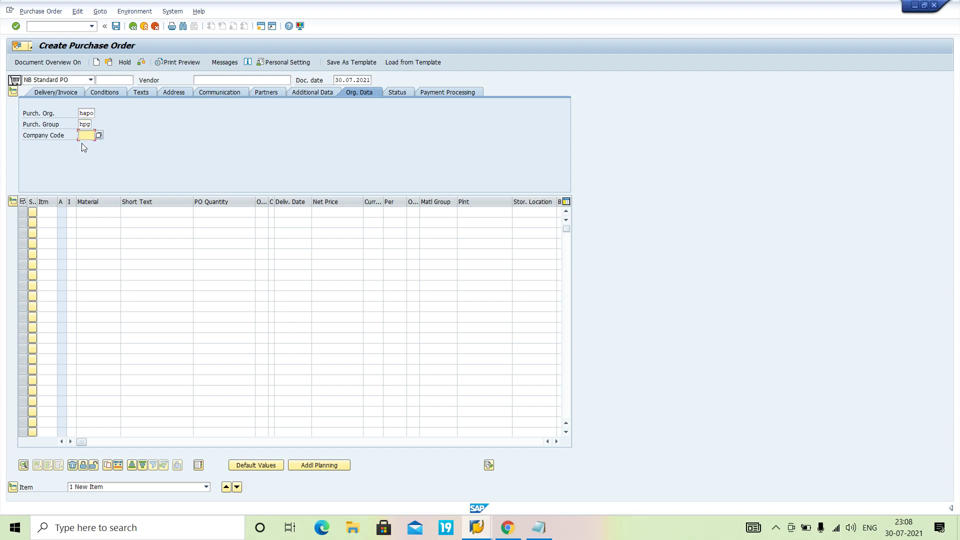
{"action": "left_click", "coordinate": [547, 519]}
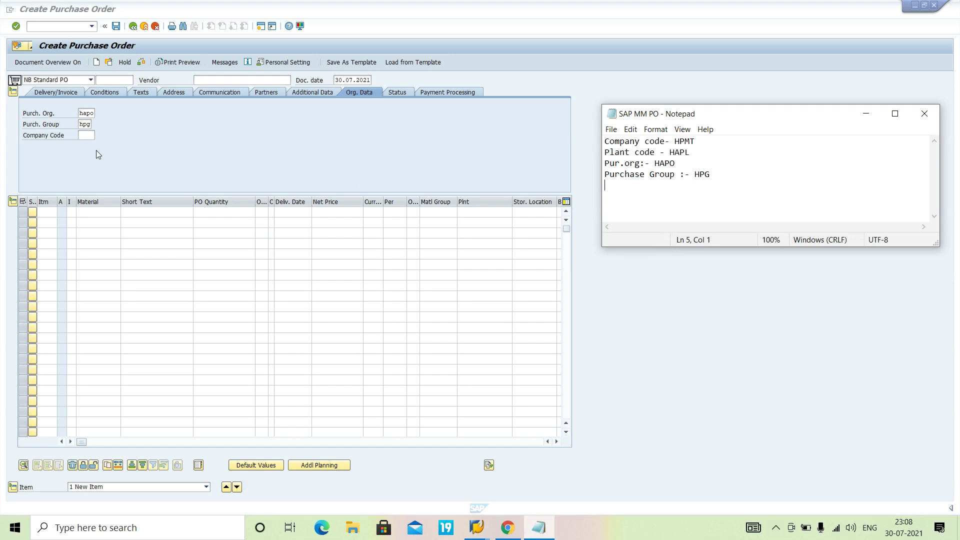
{"action": "left_click", "coordinate": [88, 136]}
{"action": "type", "text": "hpmt"}
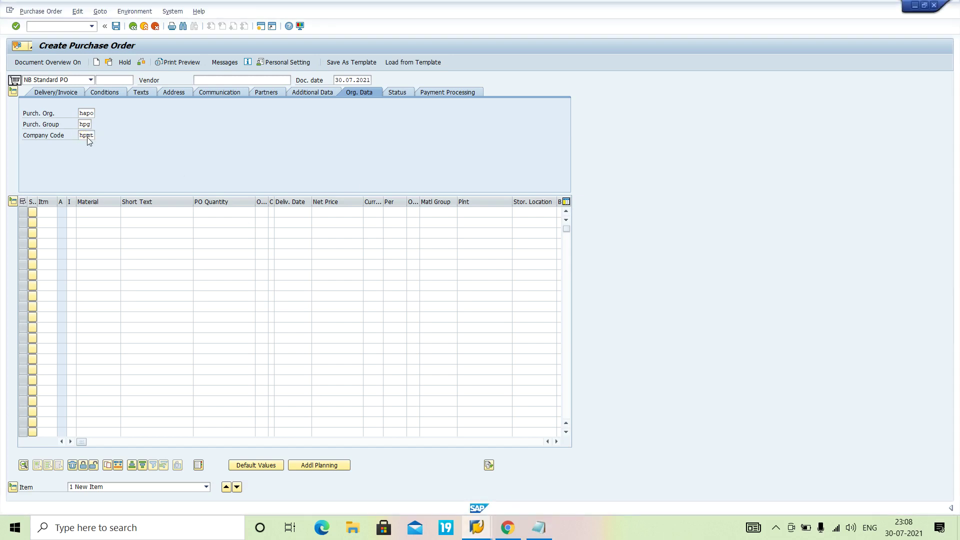
{"action": "key", "text": "Return"}
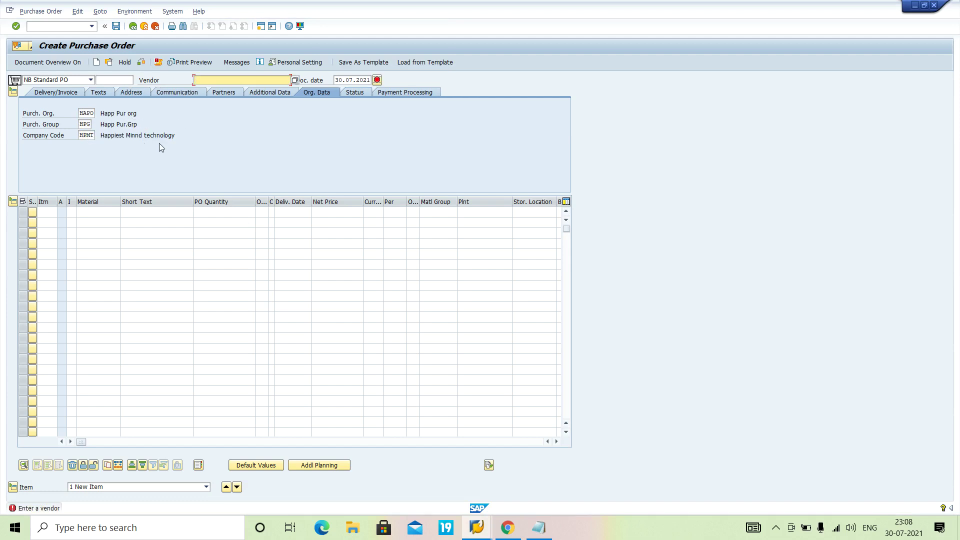
- Assign the previously used vendor JTPS to the purchase order
{"action": "left_click", "coordinate": [250, 80]}
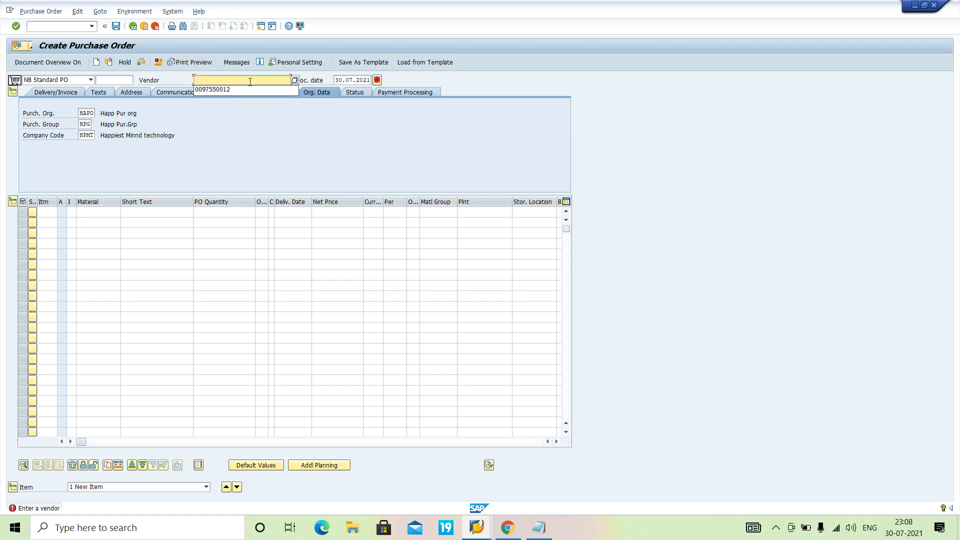
{"action": "left_click", "coordinate": [251, 88]}
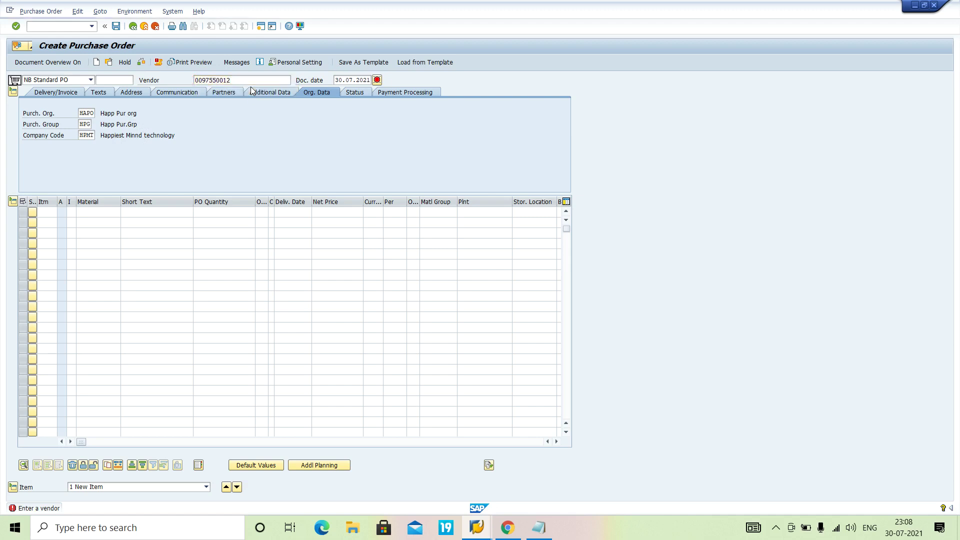
{"action": "key", "text": "Return"}
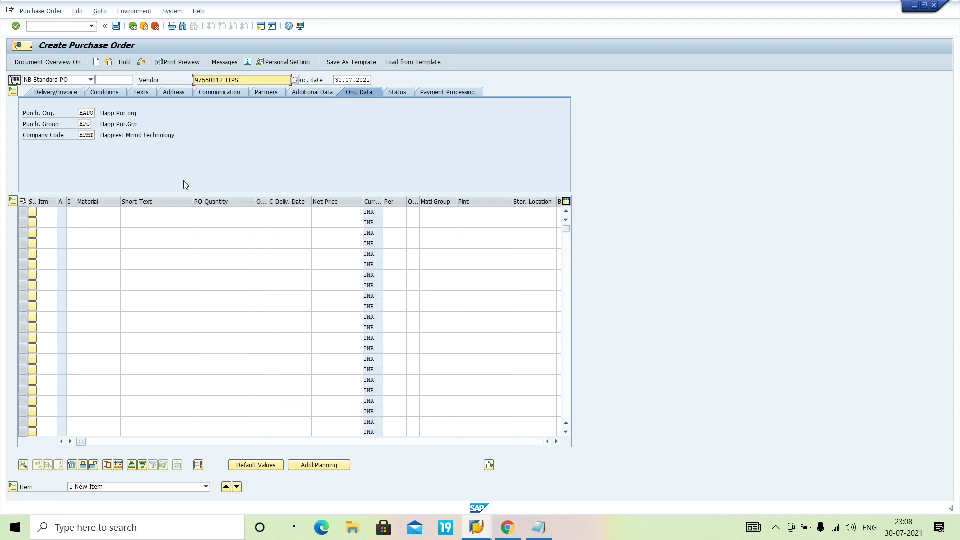
- Enter material 452118 with a PO quantity of 100 on the first item line
{"action": "left_click", "coordinate": [100, 213]}
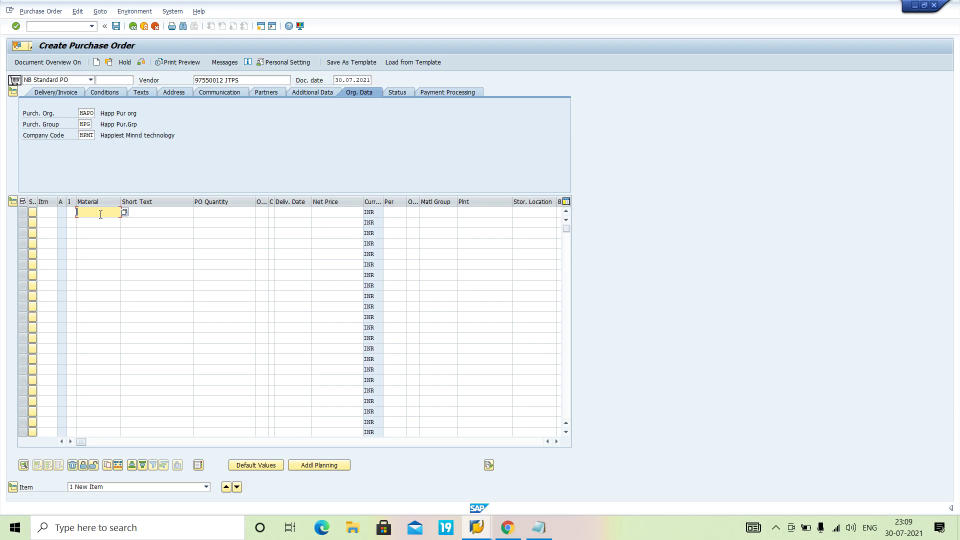
{"action": "type", "text": "45211"}
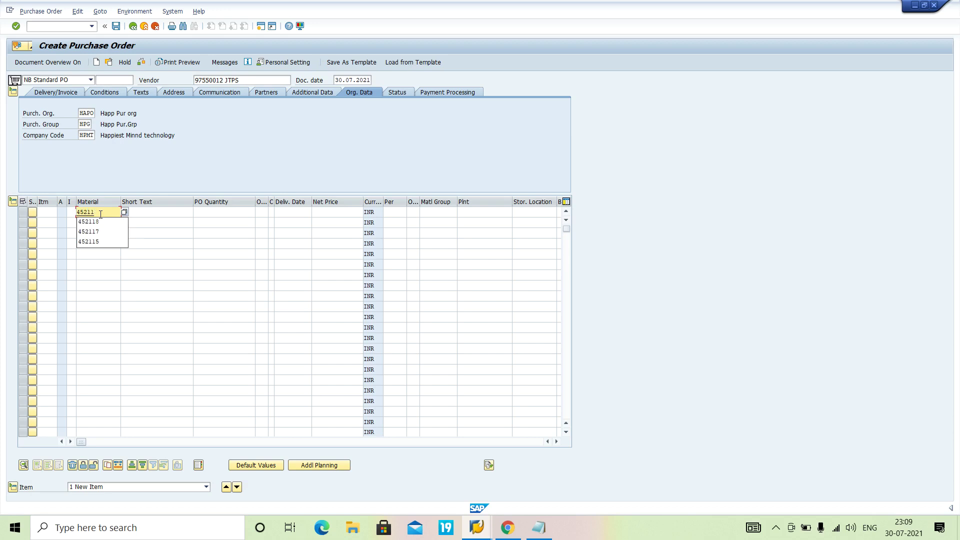
{"action": "type", "text": "8"}
{"action": "key", "text": "Tab"}
{"action": "key", "text": "Tab"}
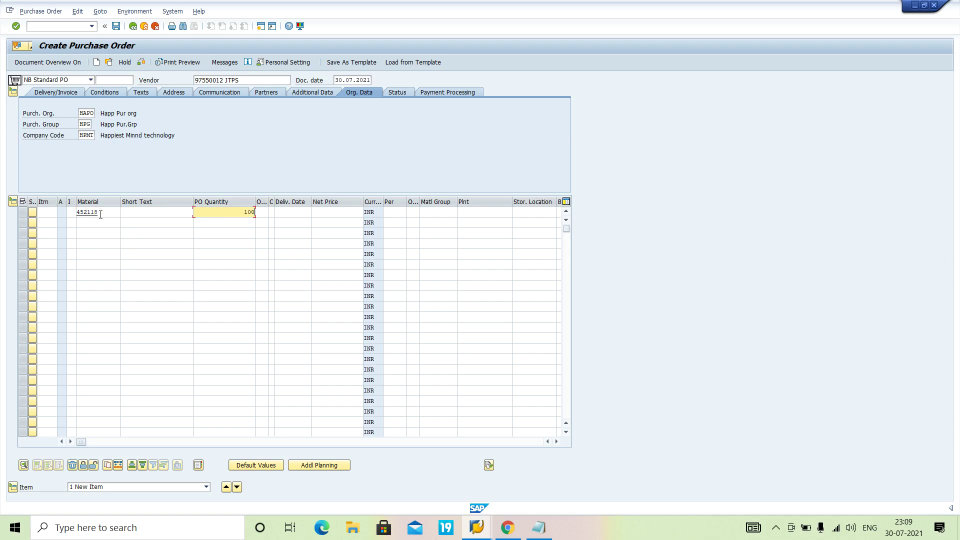
- Set the item's delivery date to 30.07.2021 using the calendar
{"action": "key", "text": "Tab"}
{"action": "key", "text": "Tab"}
{"action": "key", "text": "Tab"}
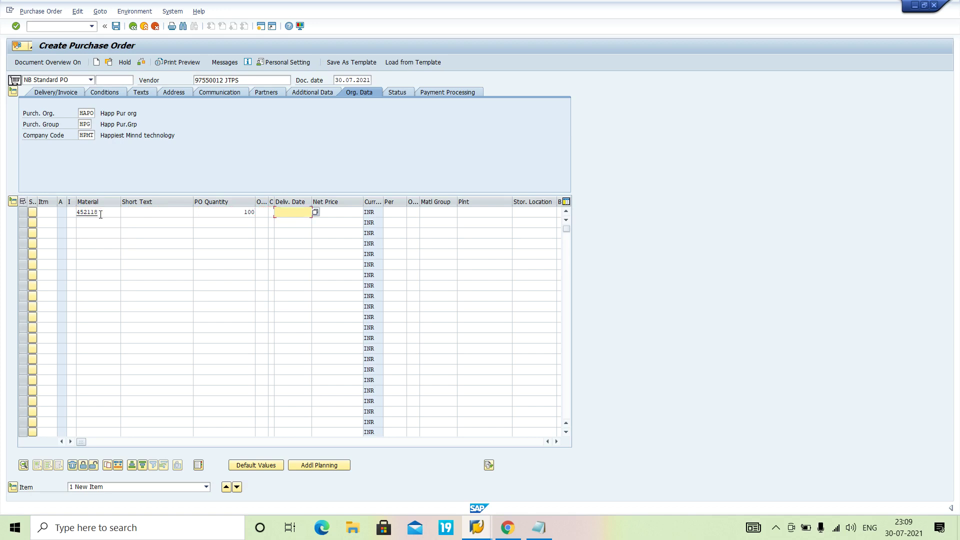
{"action": "left_click", "coordinate": [316, 213]}
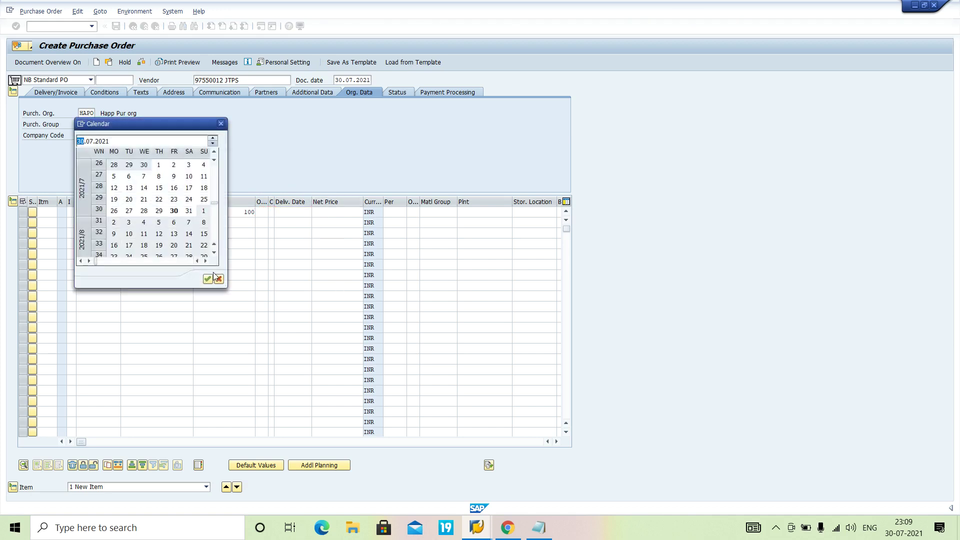
{"action": "left_click", "coordinate": [207, 279]}
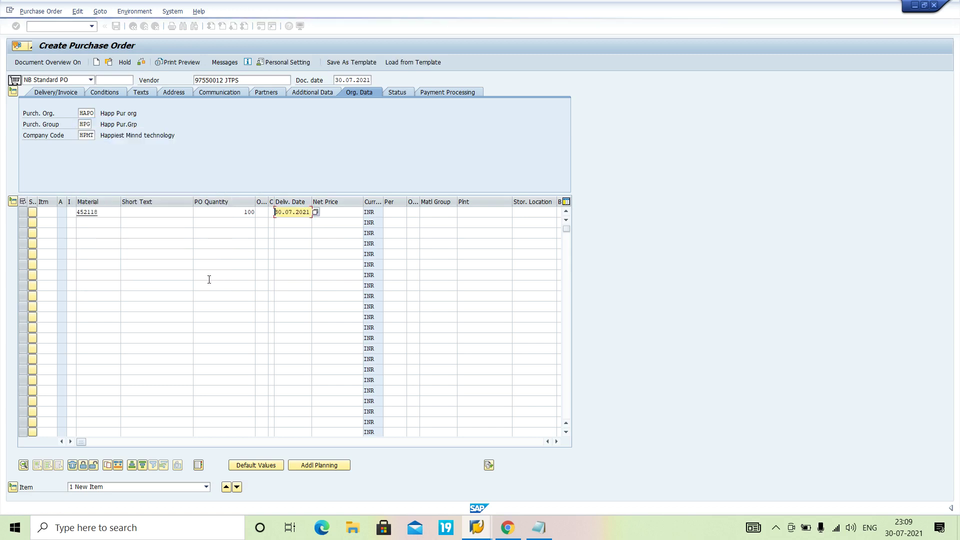
- Set the item's plant to hapl and its storage location to STORAGE1, and accept the item data
{"action": "left_click", "coordinate": [486, 214]}
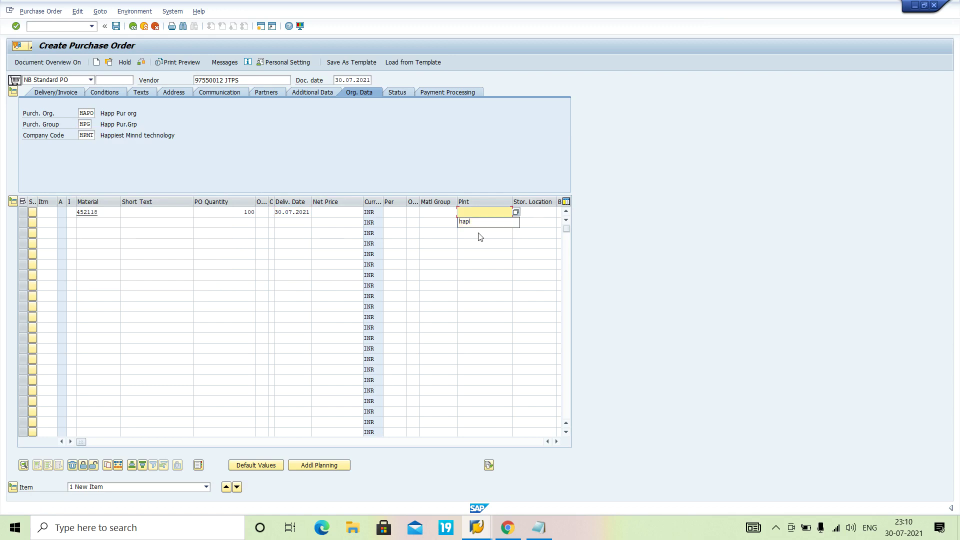
{"action": "left_click", "coordinate": [481, 223]}
{"action": "left_click", "coordinate": [520, 213]}
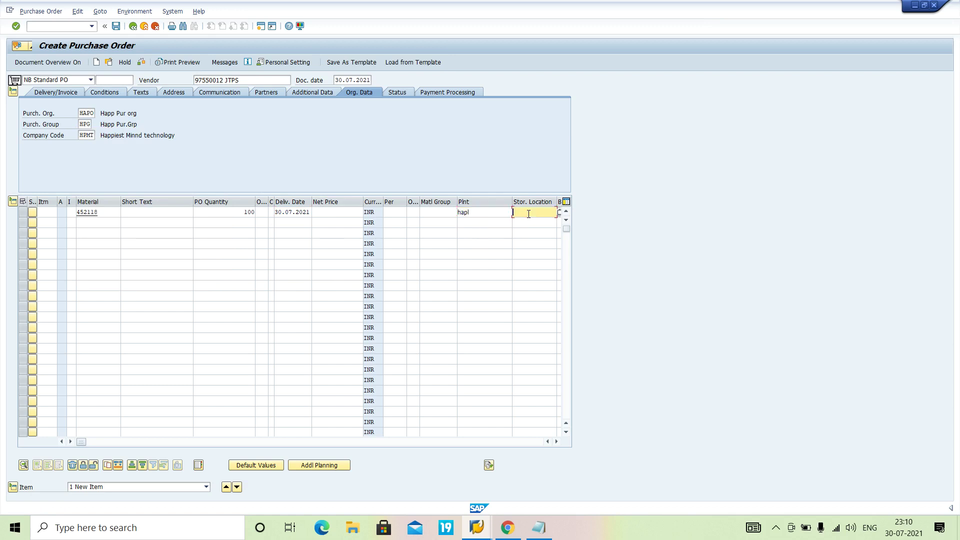
{"action": "left_click", "coordinate": [529, 223]}
{"action": "key", "text": "Return"}
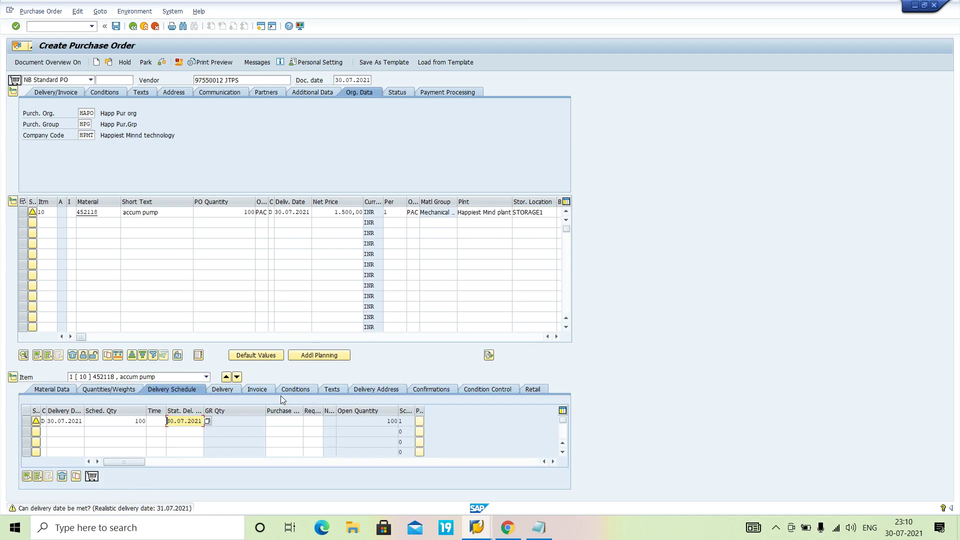
{"action": "key", "text": "Return"}
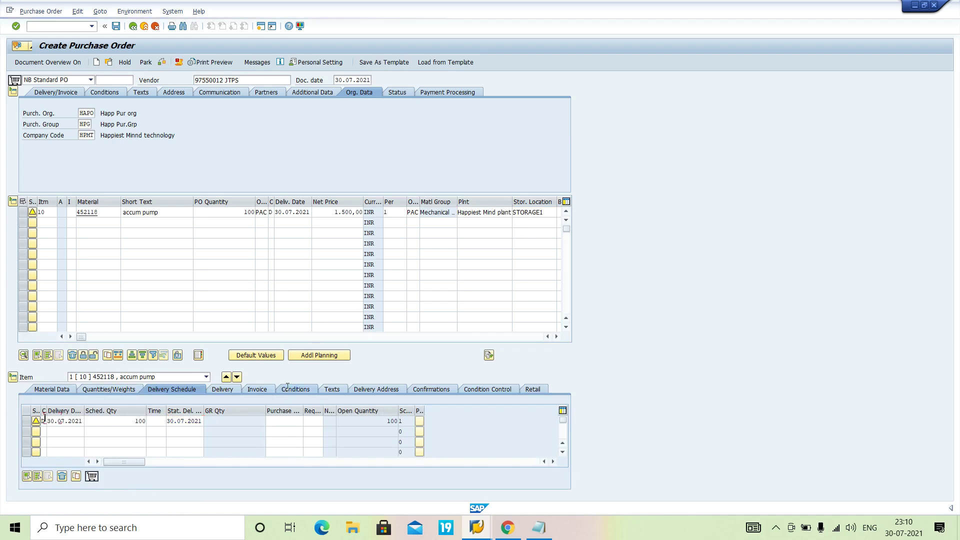
- Examine the item's pricing conditions and the list of available condition types
{"action": "left_click", "coordinate": [288, 387]}
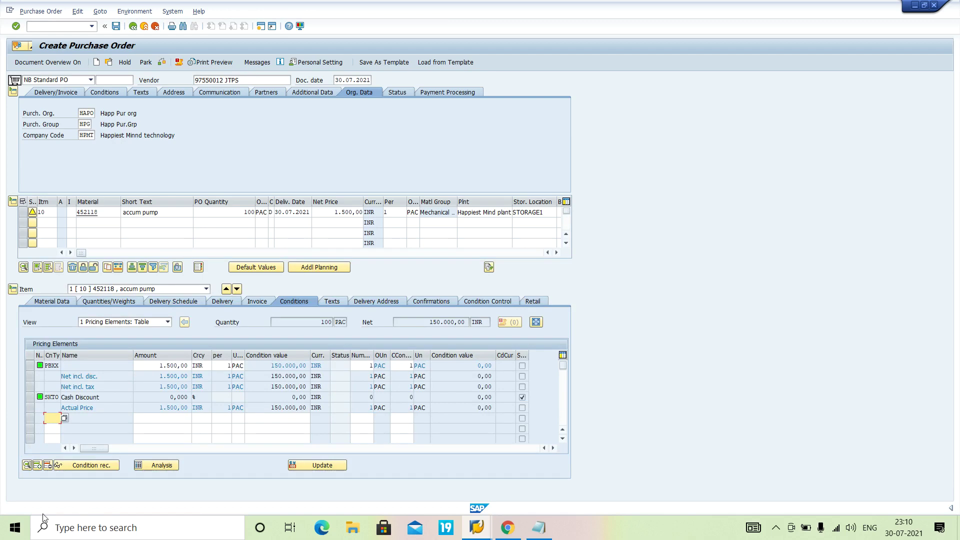
{"action": "left_click", "coordinate": [64, 418]}
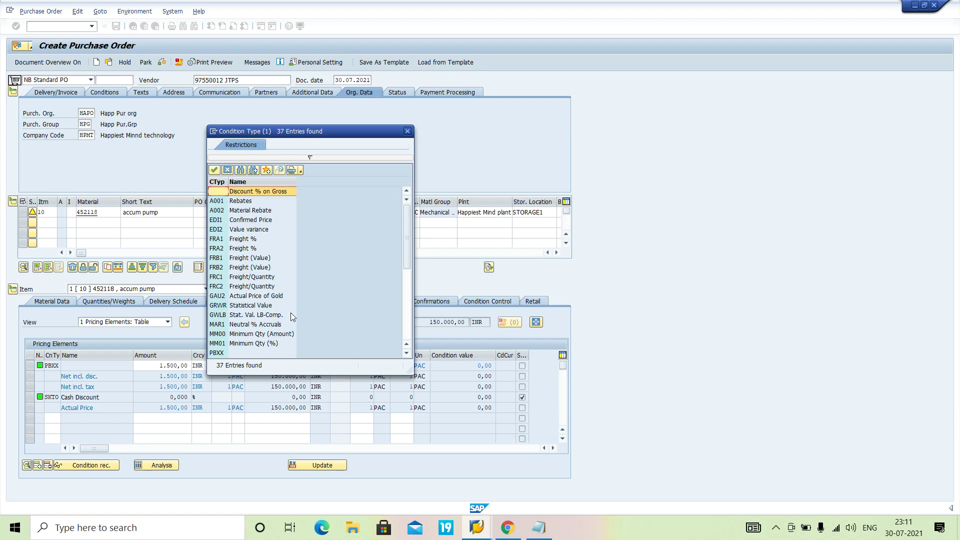
{"action": "left_click", "coordinate": [408, 132]}
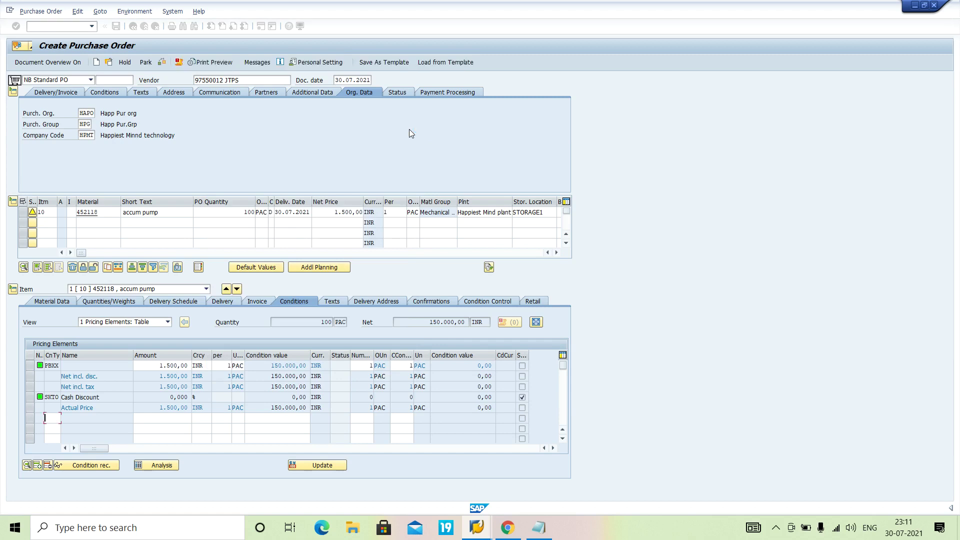
{"action": "double_click", "coordinate": [205, 365]}
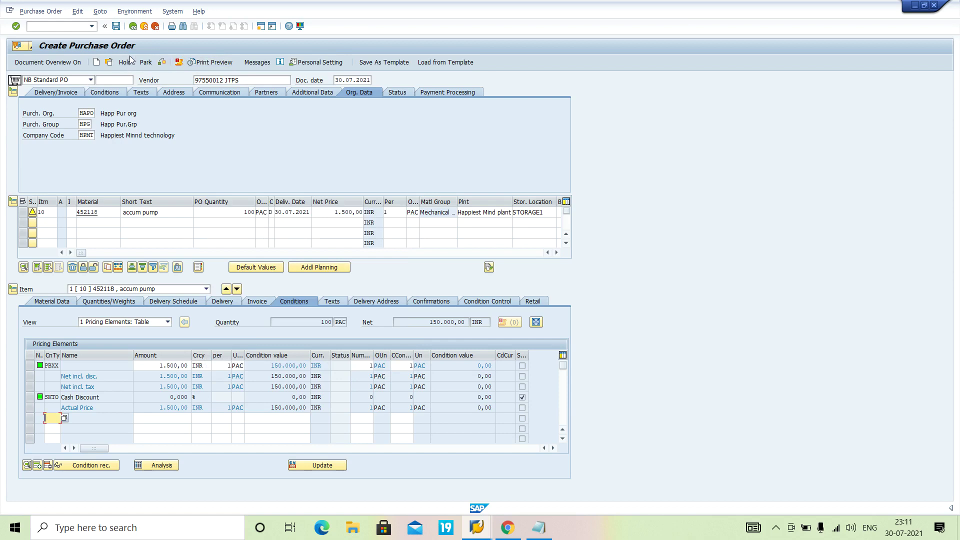
- Save the purchase order and copy its number from the confirmation message details
{"action": "left_click", "coordinate": [115, 27]}
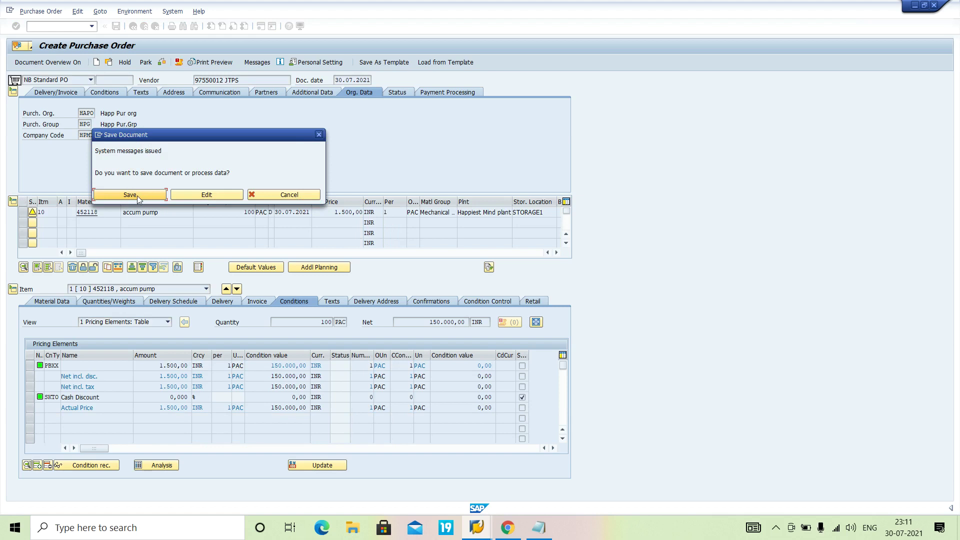
{"action": "left_click", "coordinate": [145, 196]}
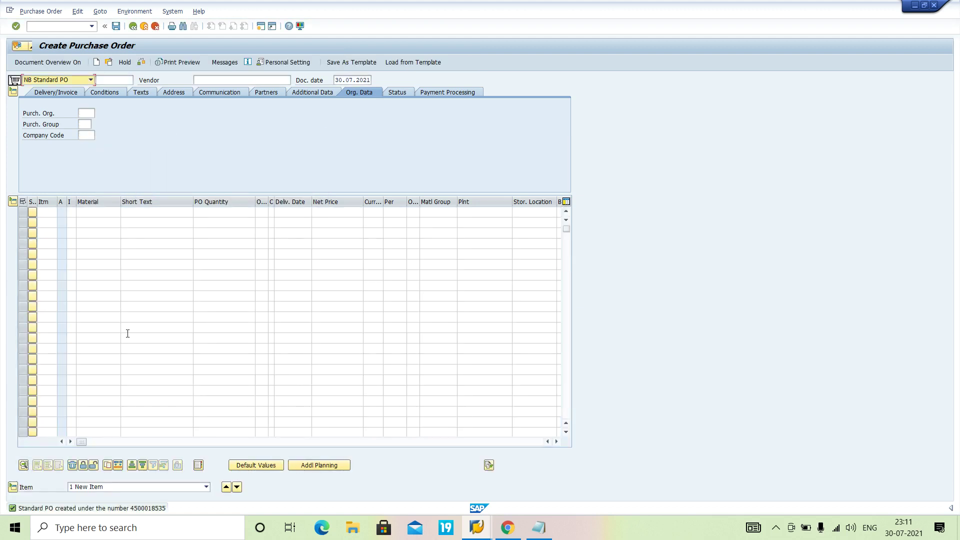
{"action": "left_click", "coordinate": [149, 509]}
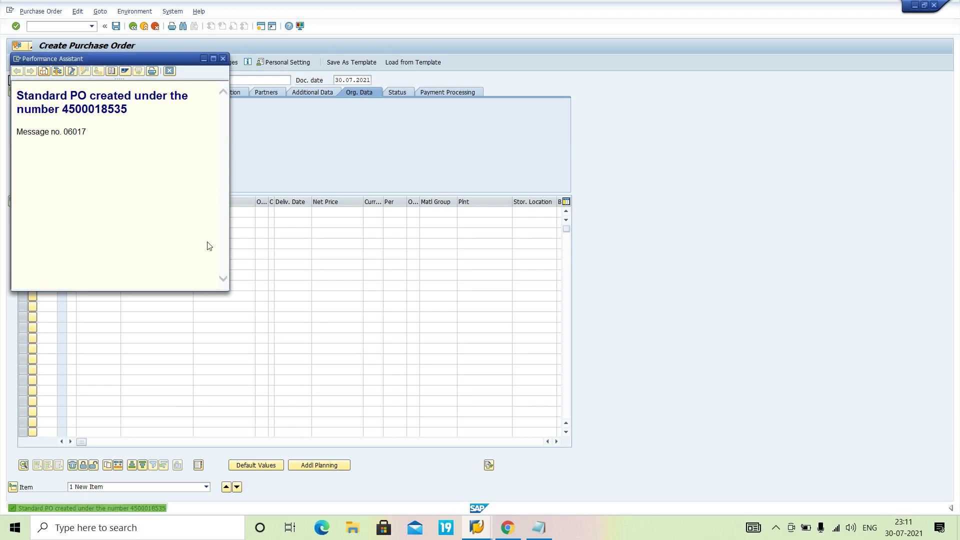
{"action": "left_click_drag", "start_coordinate": [62, 109], "coordinate": [131, 114]}
{"action": "key", "text": "ctrl+c"}
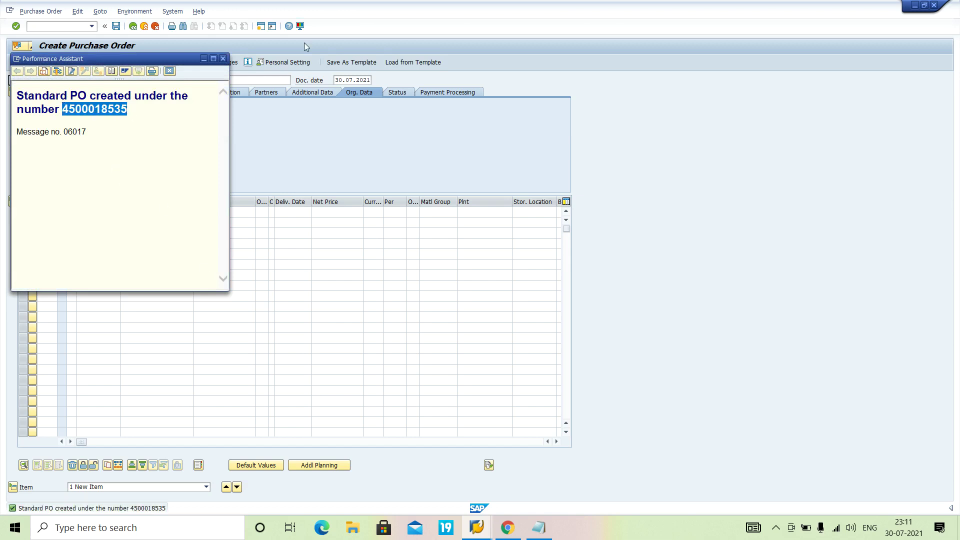
{"action": "left_click", "coordinate": [205, 59]}
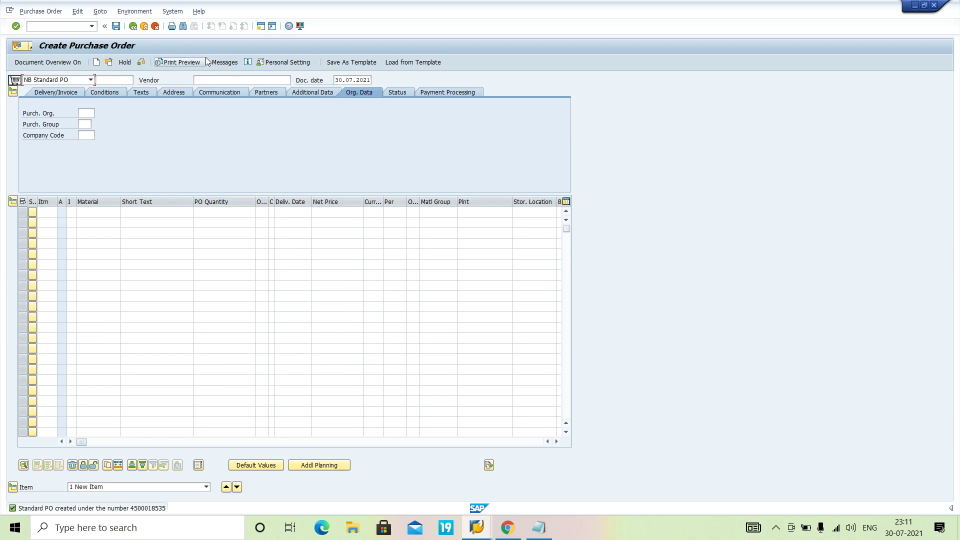
- Open the goods receipt transaction with /nmigo and load the purchase order by its copied number
{"action": "type", "text": "/nmigo"}
{"action": "key", "text": "Return"}
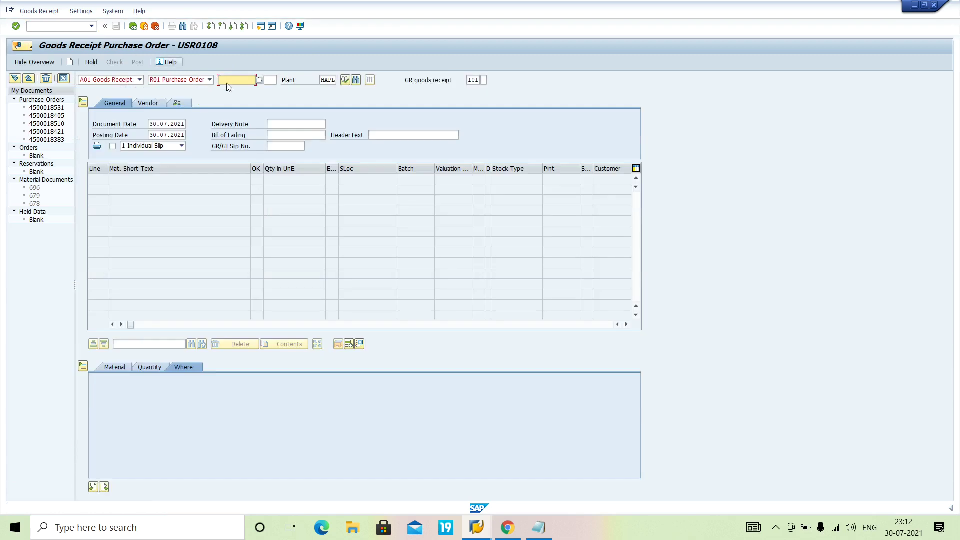
{"action": "left_click", "coordinate": [238, 81]}
{"action": "key", "text": "ctrl+v"}
{"action": "key", "text": "Return"}
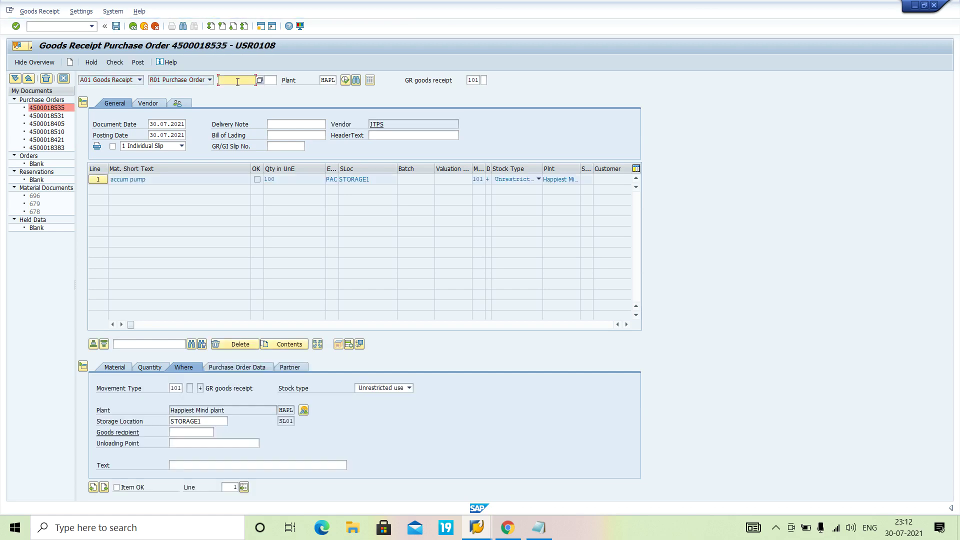
- Mark the accum pump item as OK and check the goods receipt document
{"action": "left_click", "coordinate": [117, 488]}
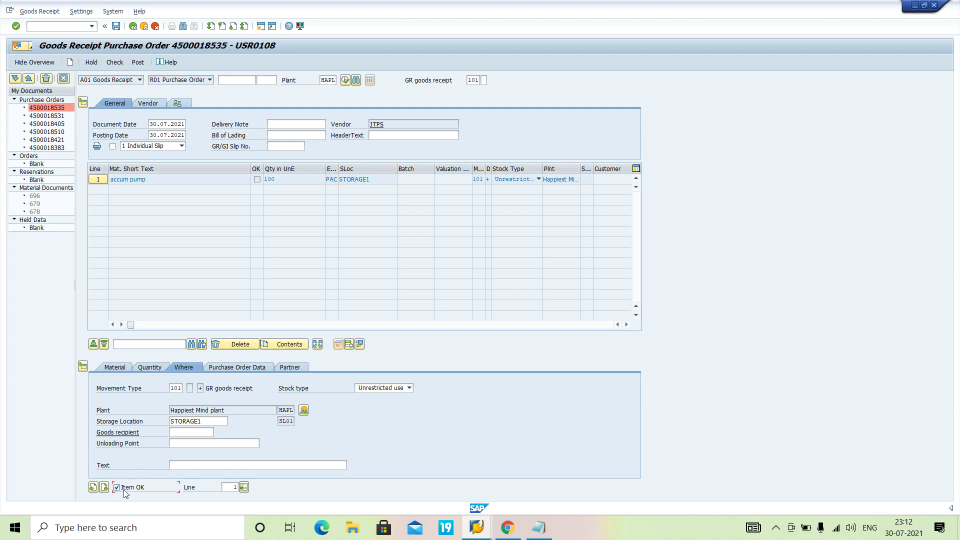
{"action": "left_click", "coordinate": [115, 63]}
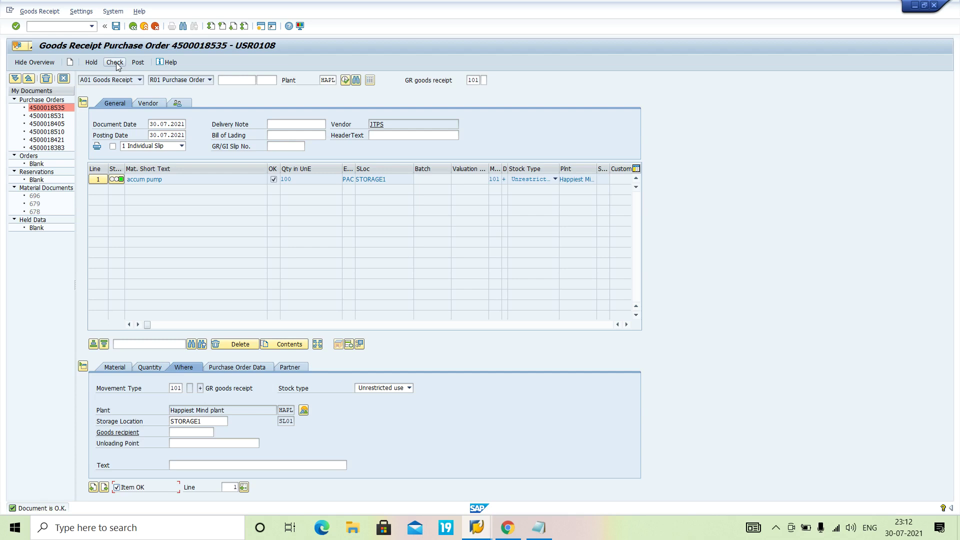
- In a new session, run OBY6 and display the global data details of company code HPMT
{"action": "left_click", "coordinate": [261, 27]}
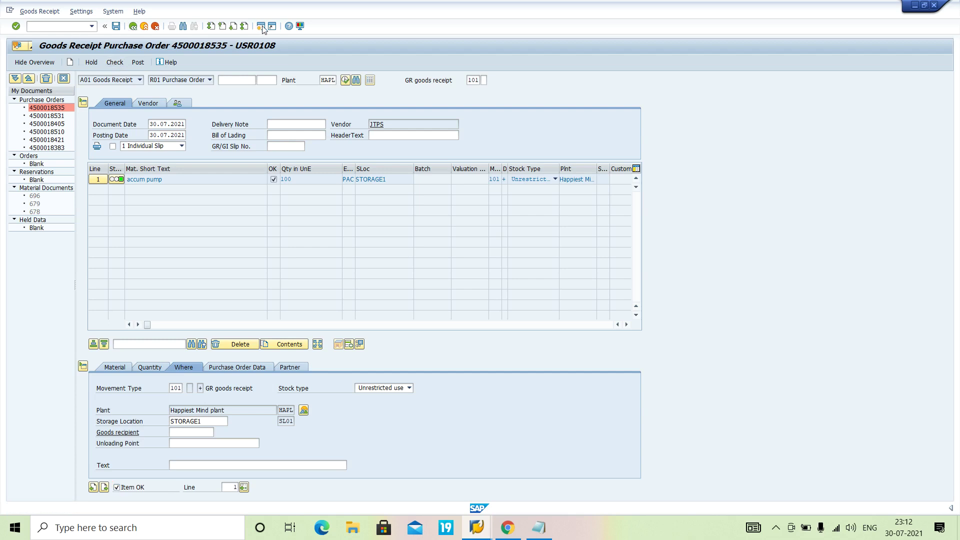
{"action": "type", "text": "oby"}
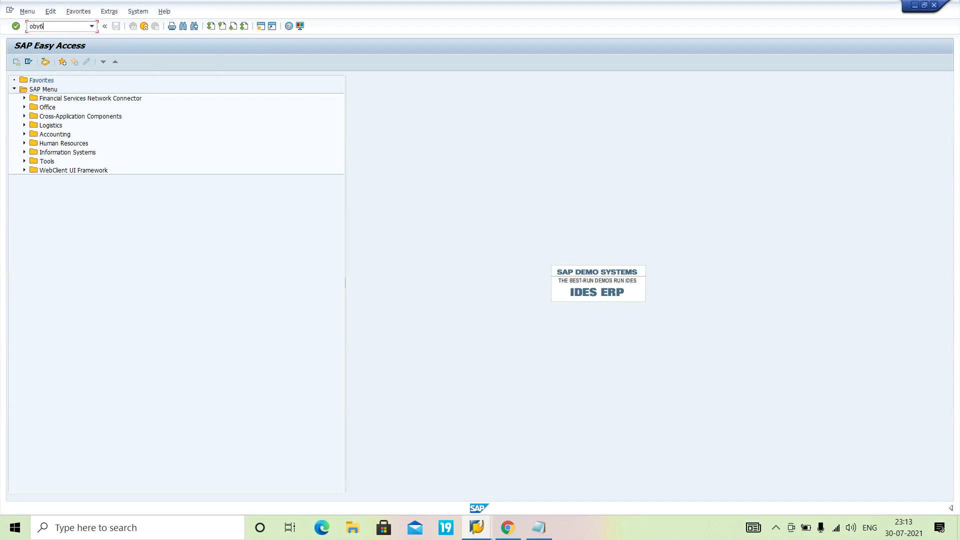
{"action": "type", "text": "6"}
{"action": "key", "text": "Return"}
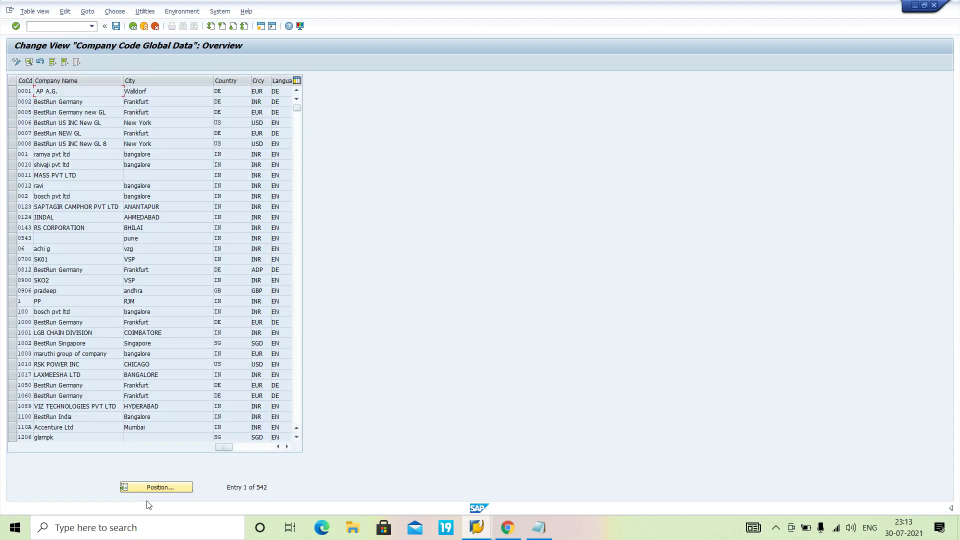
{"action": "left_click", "coordinate": [162, 489]}
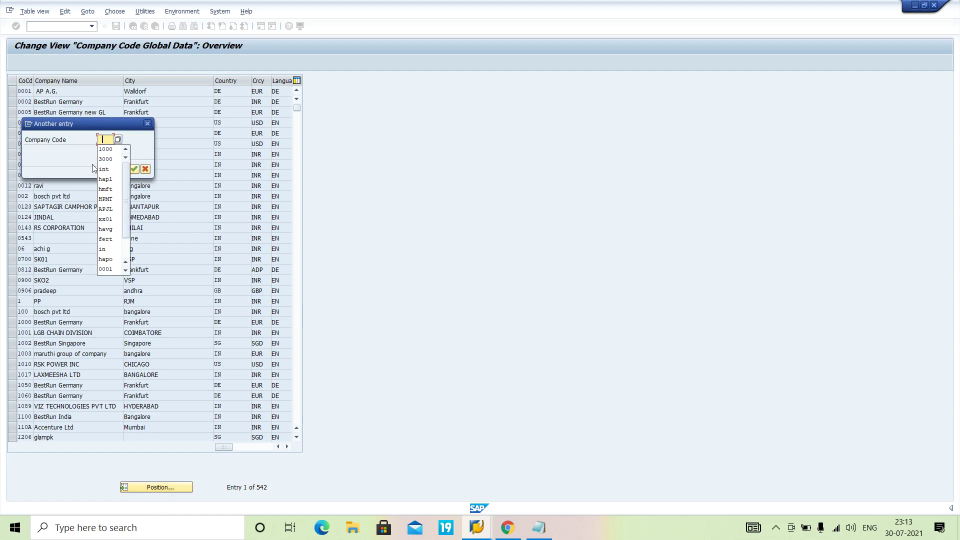
{"action": "left_click", "coordinate": [107, 198]}
{"action": "key", "text": "Return"}
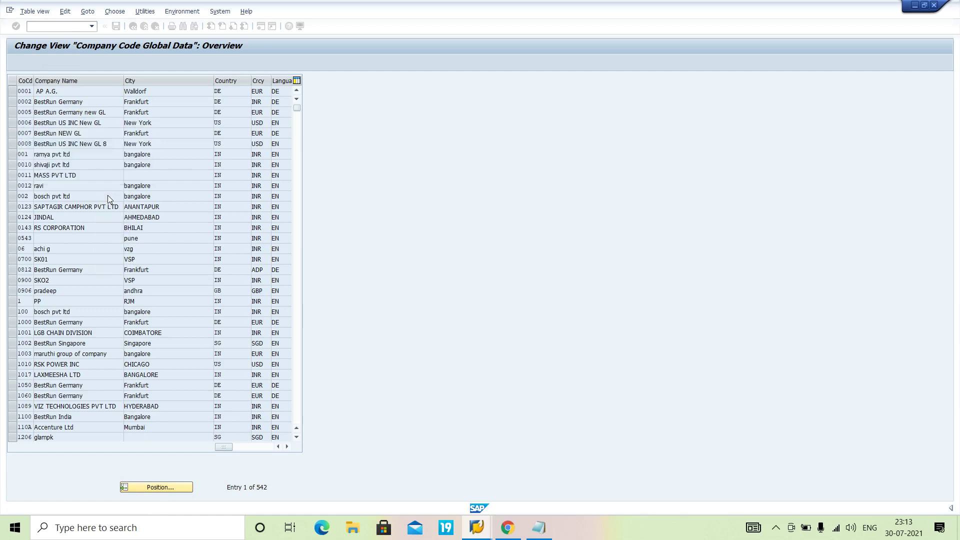
{"action": "double_click", "coordinate": [21, 92]}
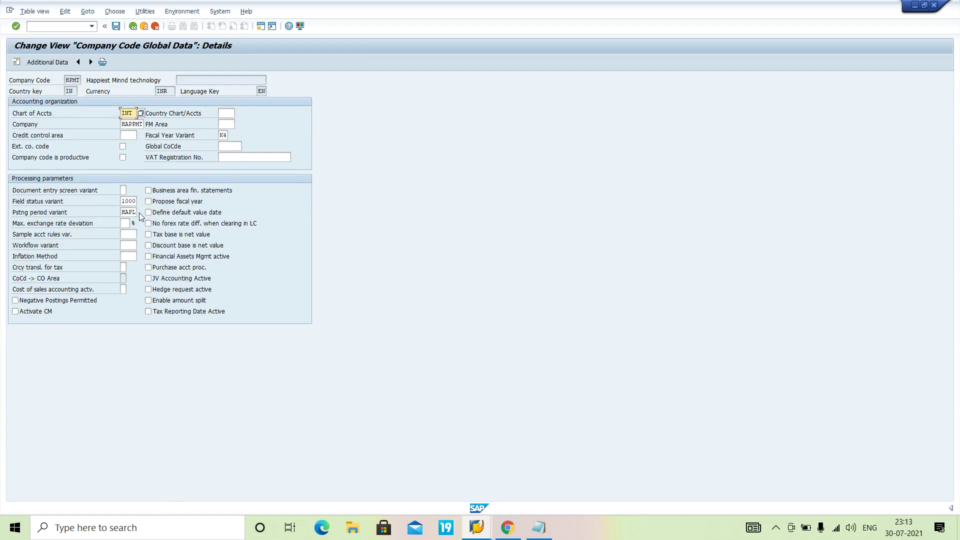
- Leave the company code settings with /n, return to the goods receipt session and post the goods receipt
{"action": "left_click", "coordinate": [76, 28]}
{"action": "type", "text": "/n"}
{"action": "key", "text": "Return"}
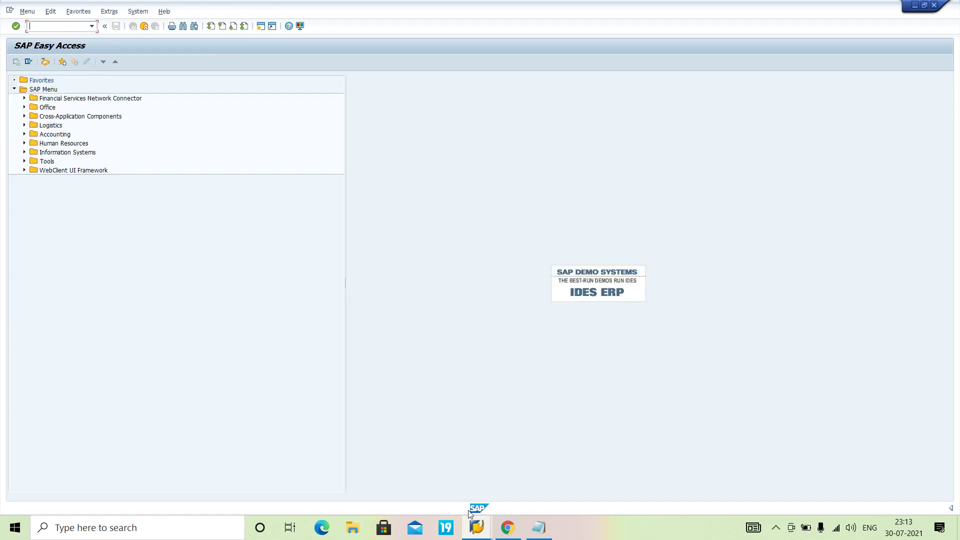
{"action": "left_click", "coordinate": [478, 530]}
{"action": "left_click", "coordinate": [463, 490]}
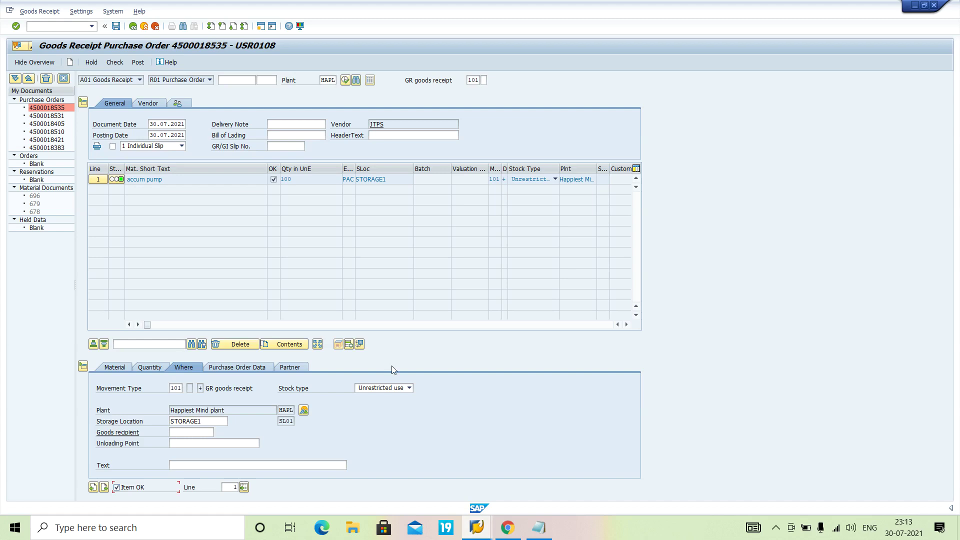
{"action": "left_click", "coordinate": [136, 63]}
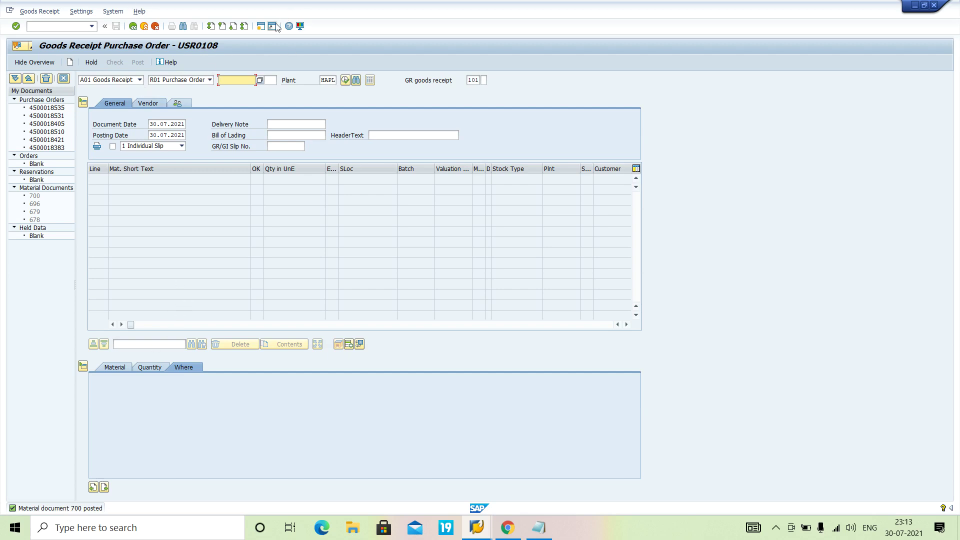
- In the SAP Easy Access session, run me22n and load the received purchase order by its copied number
{"action": "mouse_move", "coordinate": [476, 527]}
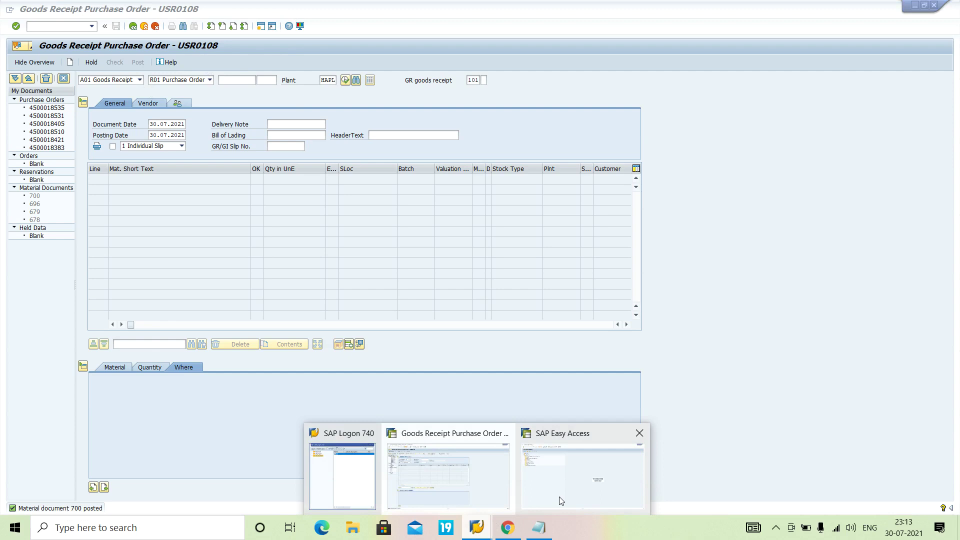
{"action": "left_click", "coordinate": [566, 495]}
{"action": "type", "text": "me22n"}
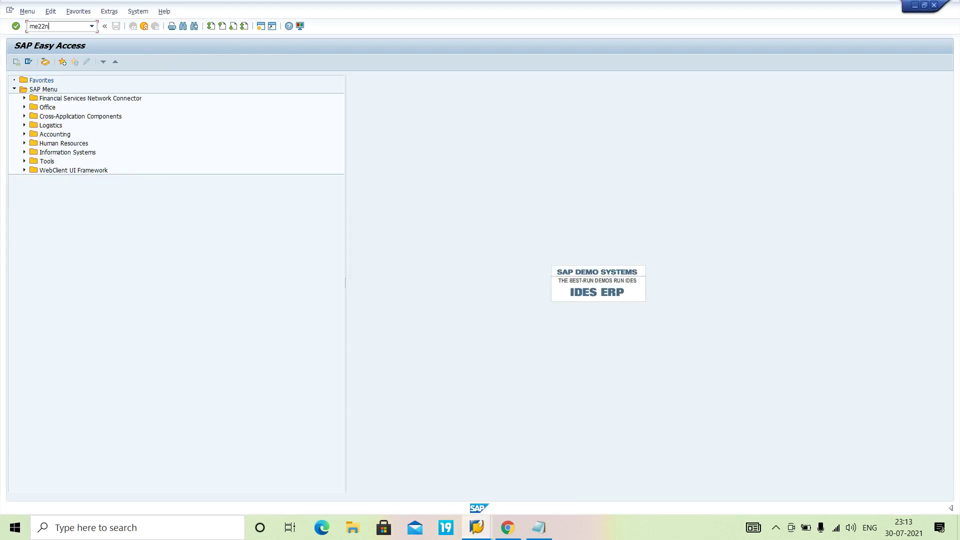
{"action": "key", "text": "Return"}
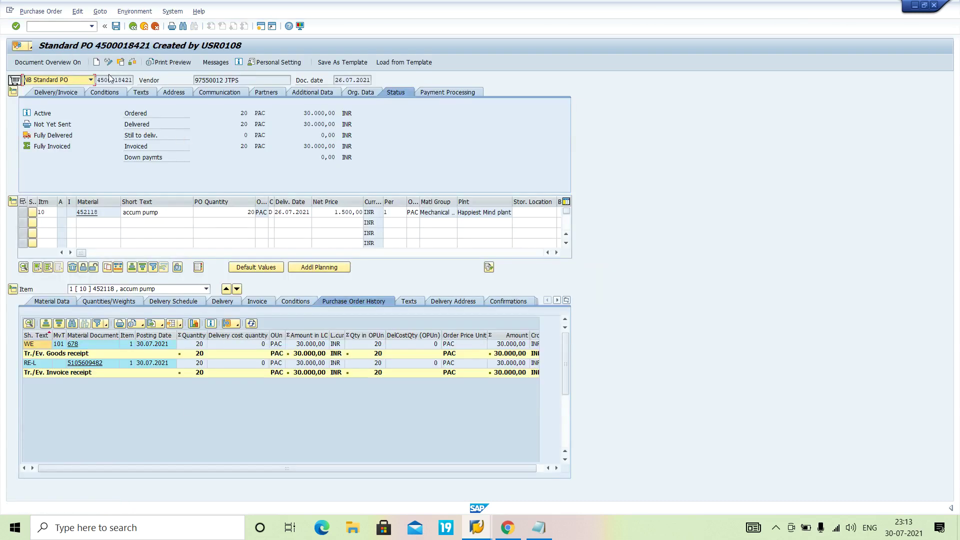
{"action": "left_click", "coordinate": [125, 63]}
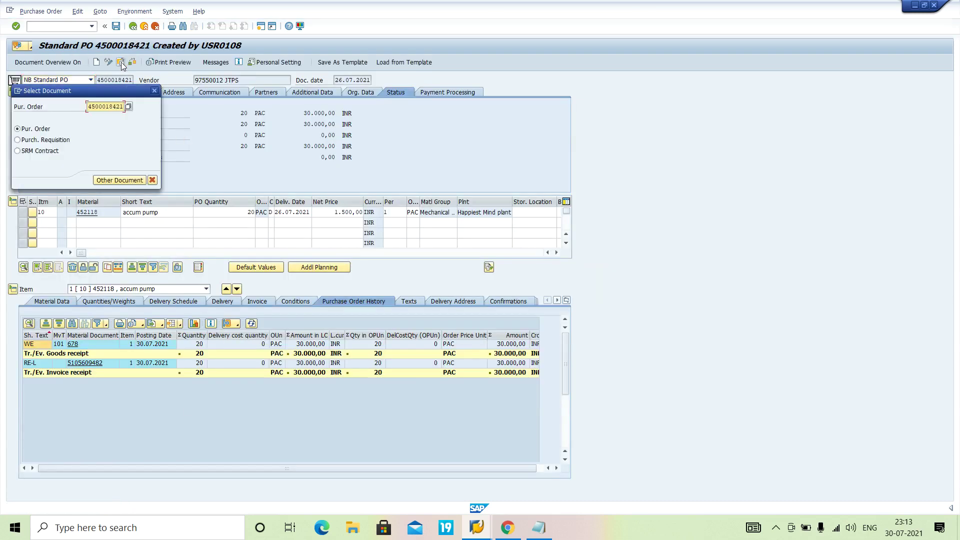
{"action": "key", "text": "Delete"}
{"action": "key", "text": "ctrl+v"}
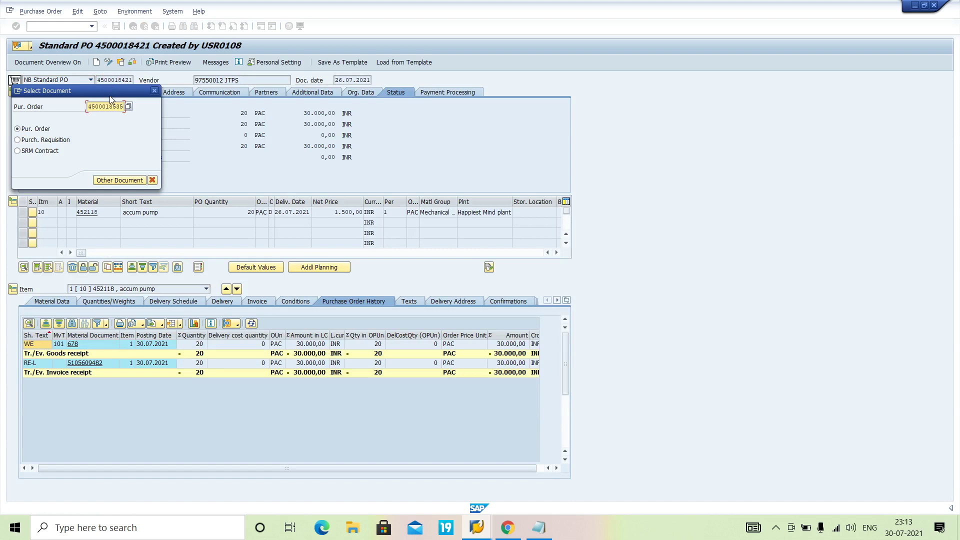
{"action": "key", "text": "Return"}
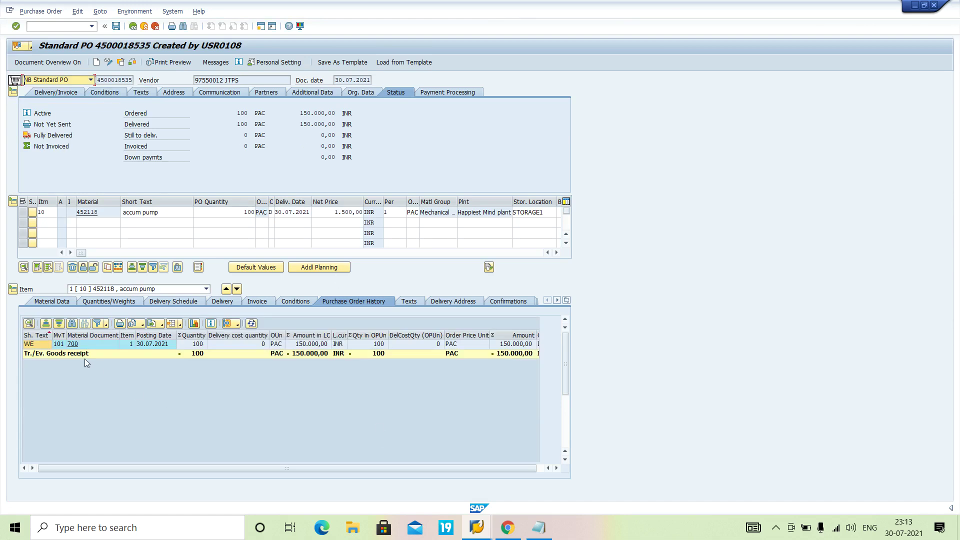
- Display the goods receipt's material document from the purchase order history and examine its accounting document
{"action": "left_click", "coordinate": [73, 345]}
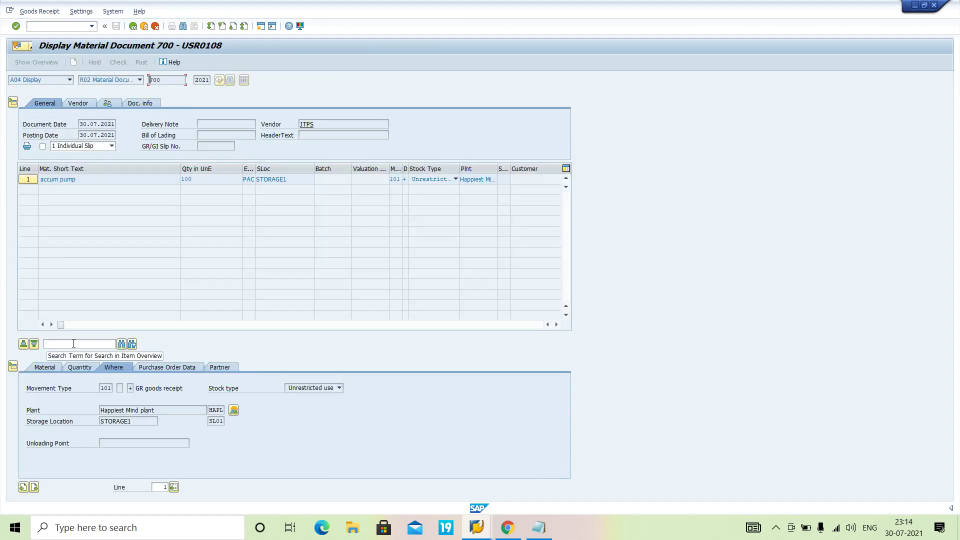
{"action": "left_click", "coordinate": [134, 106]}
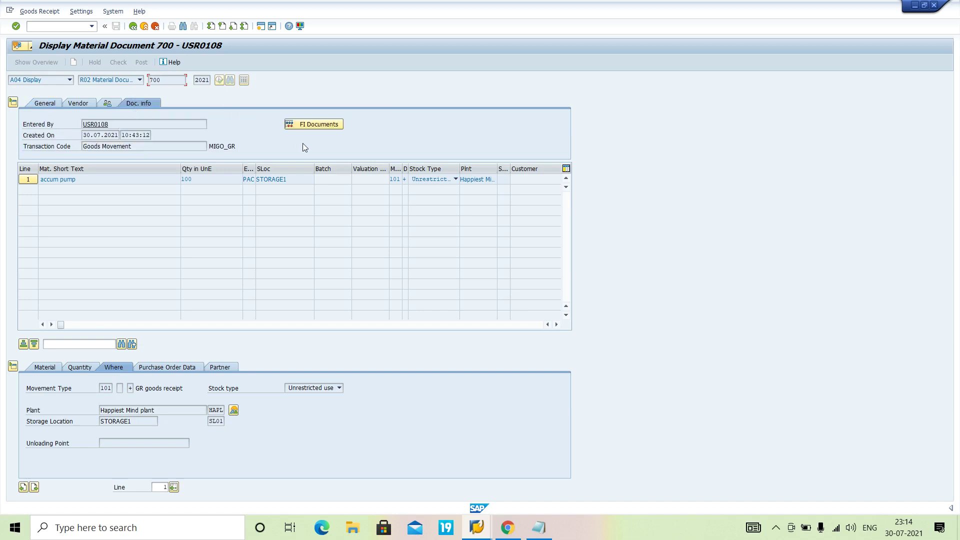
{"action": "left_click", "coordinate": [329, 126]}
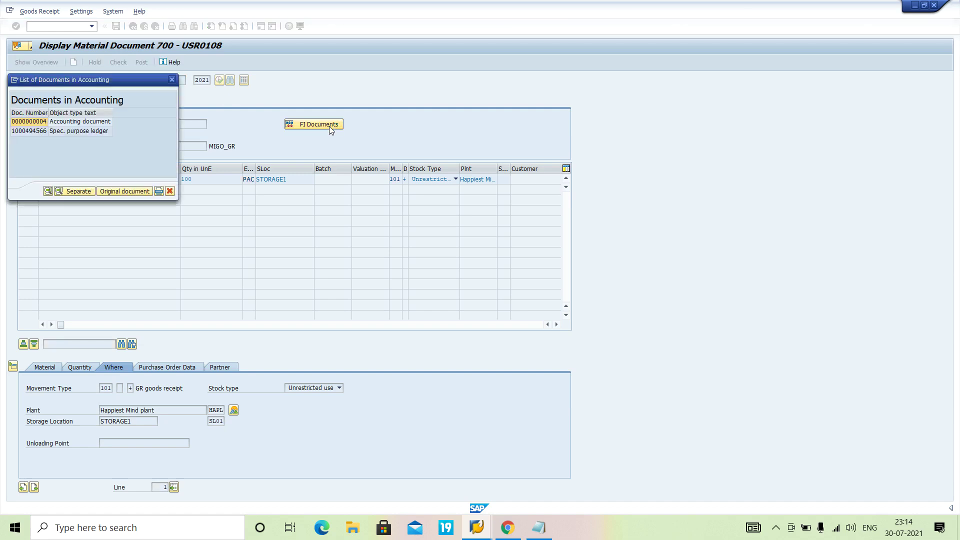
{"action": "double_click", "coordinate": [100, 122]}
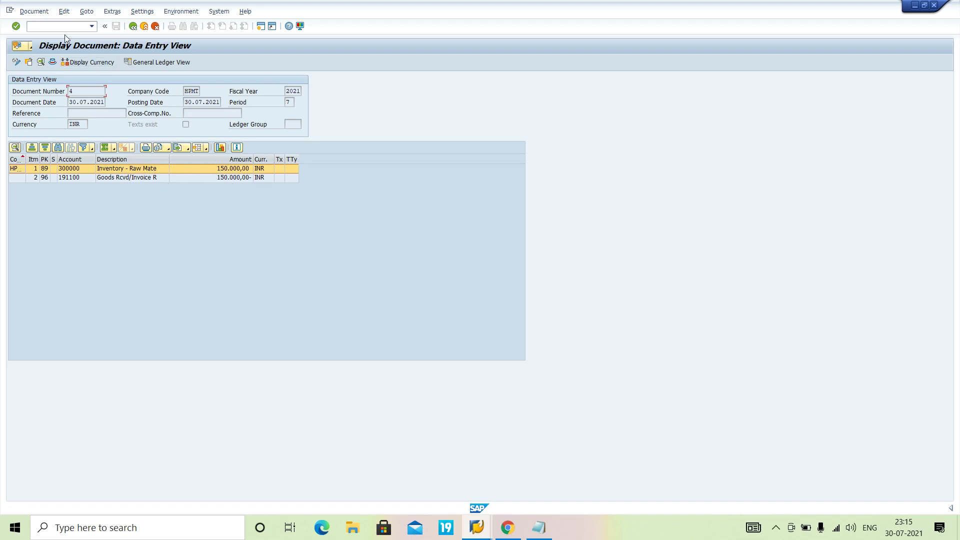
- Return to the goods receipt session and open the incoming invoice transaction with /nmiro
{"action": "type", "text": "/"}
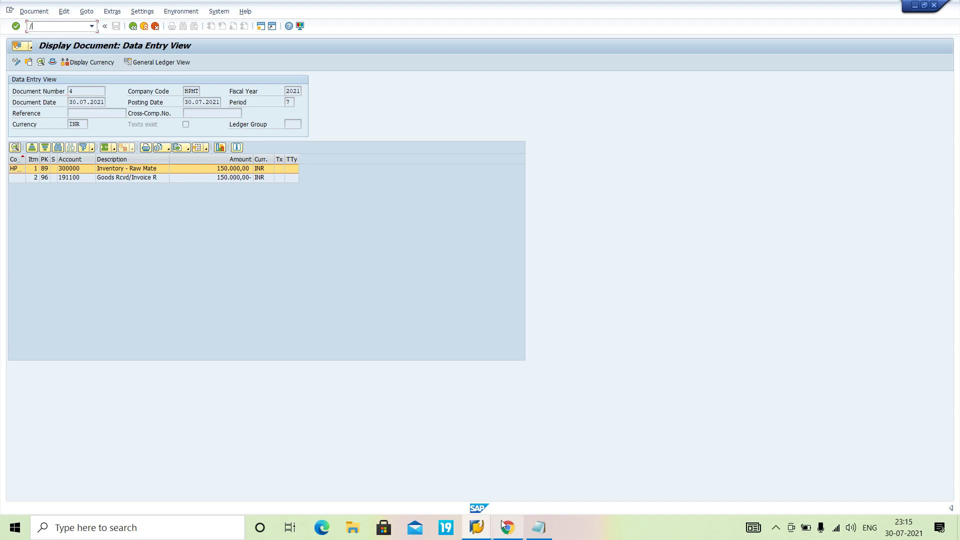
{"action": "left_click", "coordinate": [470, 533]}
{"action": "left_click", "coordinate": [421, 462]}
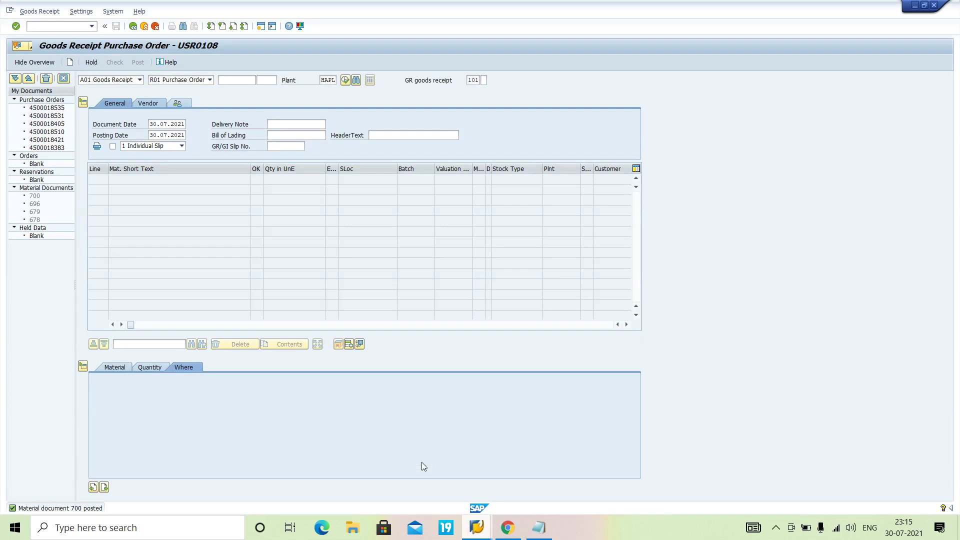
{"action": "left_click", "coordinate": [64, 26]}
{"action": "type", "text": "/nmiro"}
{"action": "key", "text": "Return"}
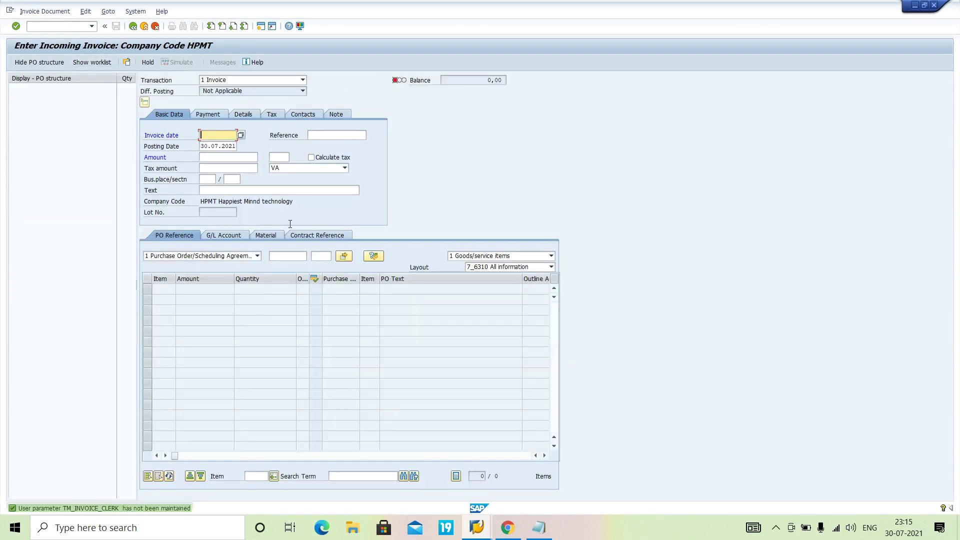
- Set the invoice date to 30.07.2021 and try to load the purchase order by its copied number
{"action": "left_click", "coordinate": [289, 258]}
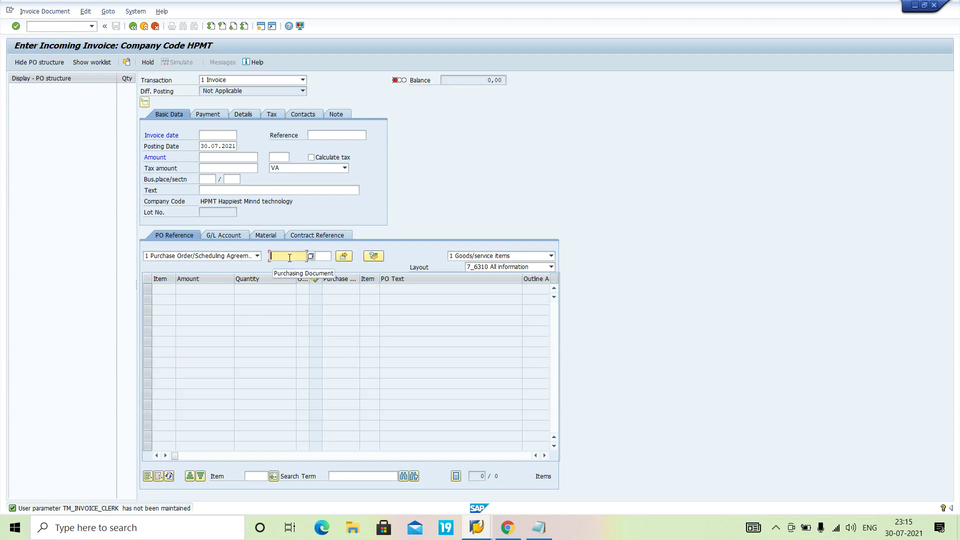
{"action": "key", "text": "ctrl+v"}
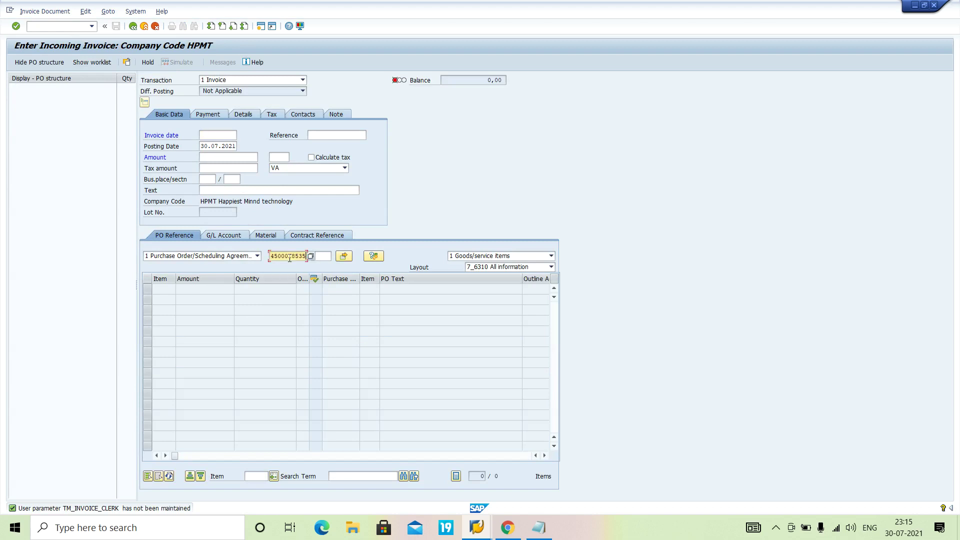
{"action": "key", "text": "Return"}
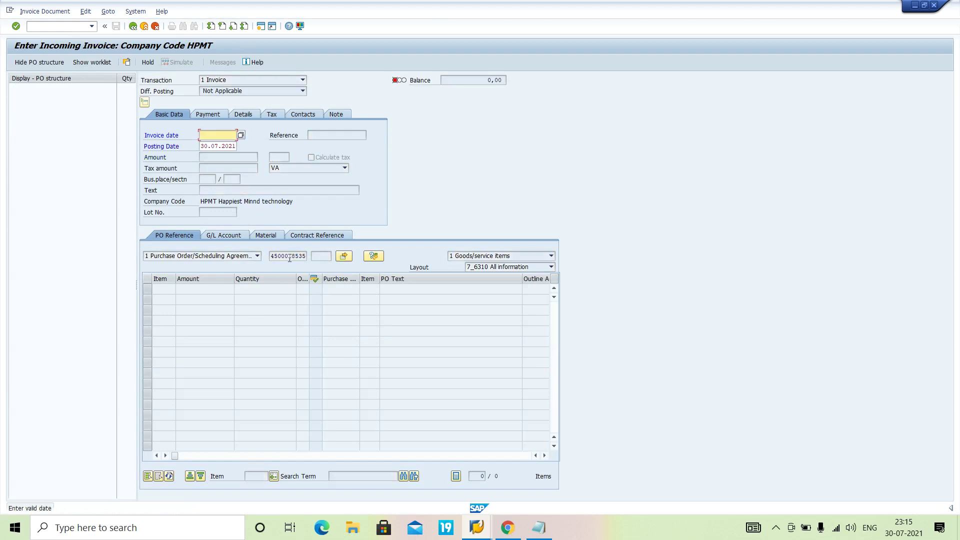
{"action": "left_click", "coordinate": [222, 136]}
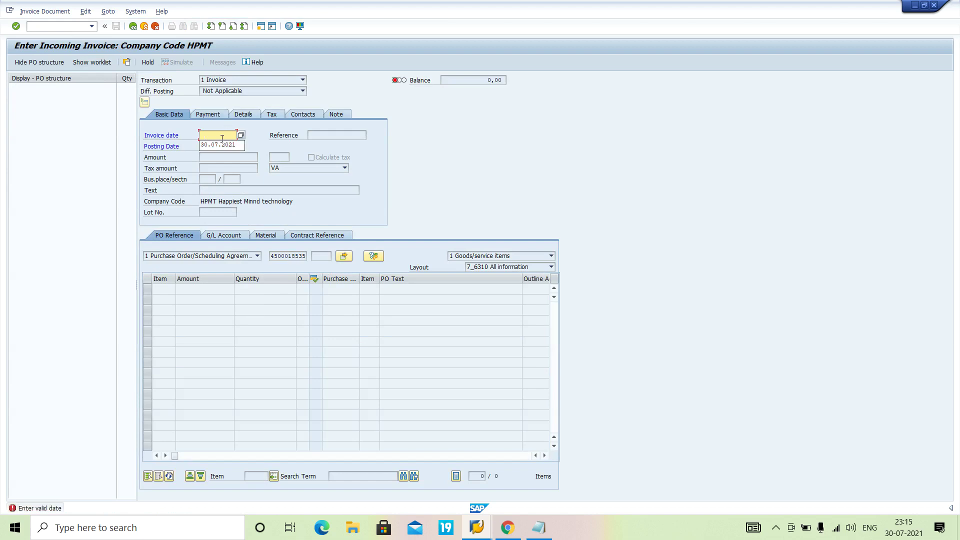
{"action": "left_click", "coordinate": [221, 146]}
{"action": "key", "text": "Return"}
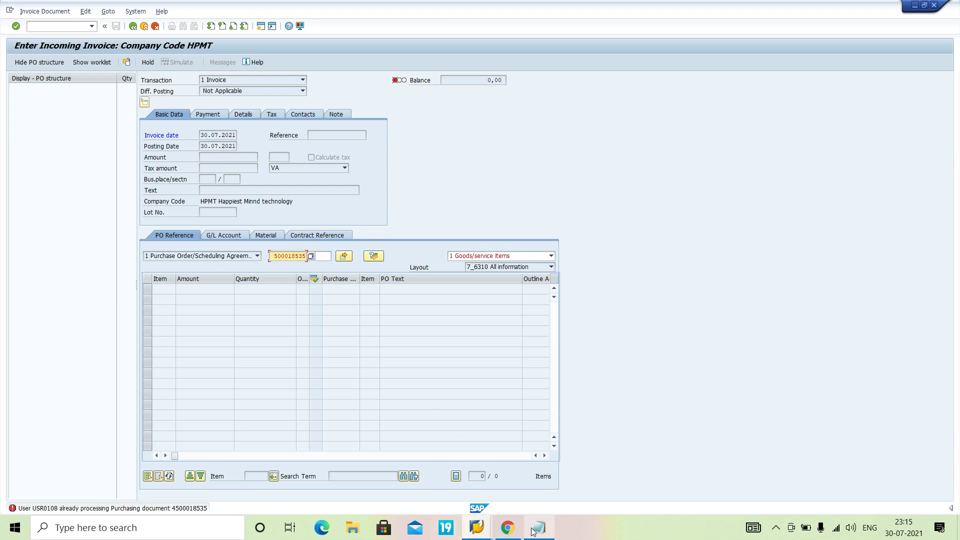
{"action": "mouse_move", "coordinate": [538, 530]}
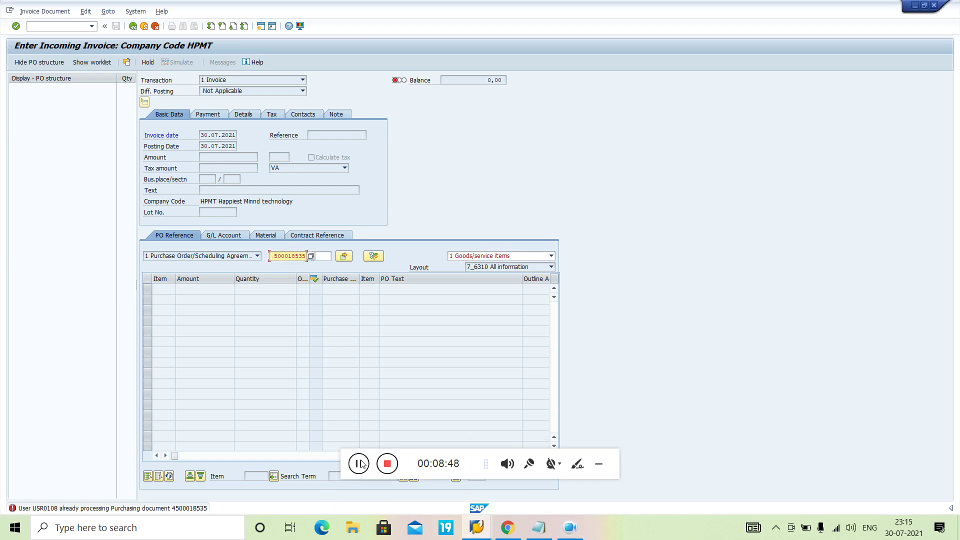
{"action": "left_click", "coordinate": [600, 465]}
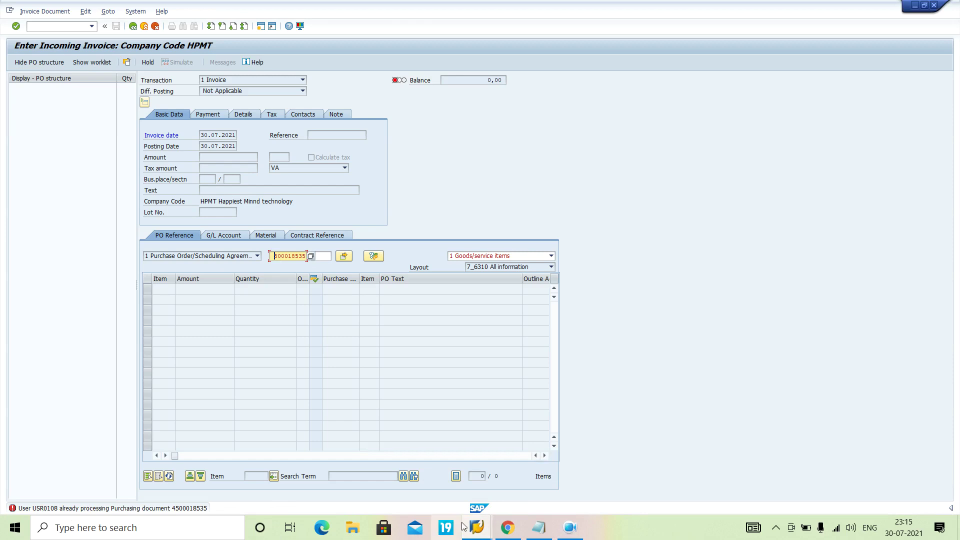
- Switch to the accounting document session and end its transaction with /n to release the purchase order
{"action": "mouse_move", "coordinate": [475, 528]}
{"action": "left_click", "coordinate": [605, 461]}
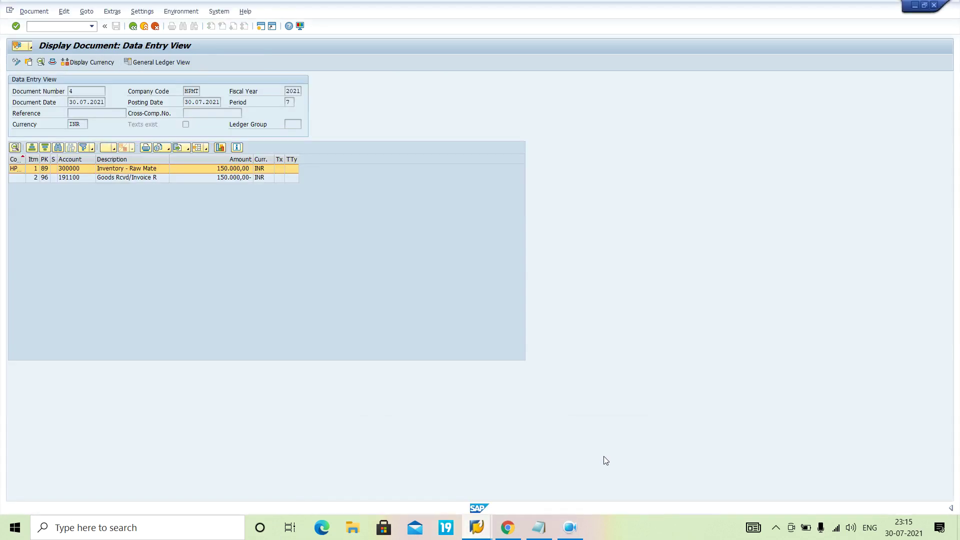
{"action": "left_click", "coordinate": [70, 29]}
{"action": "type", "text": "/n"}
{"action": "key", "text": "Return"}
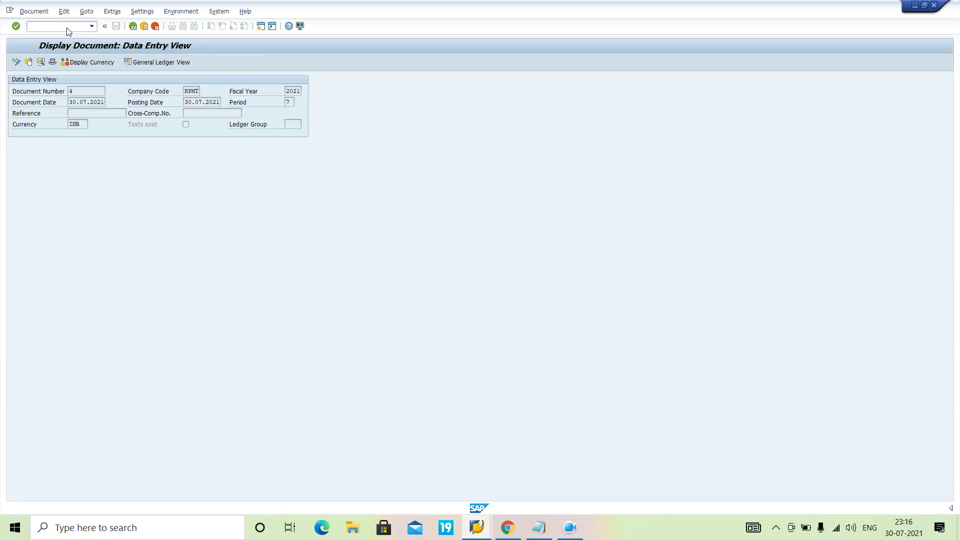
- Return to the incoming invoice, load the purchase order by its copied number and enable Calculate tax
{"action": "left_click", "coordinate": [477, 527]}
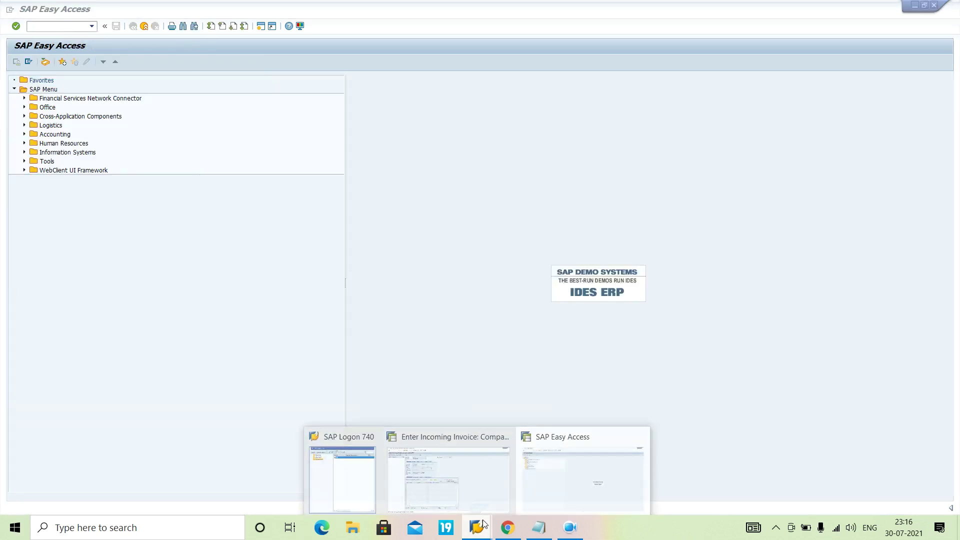
{"action": "left_click", "coordinate": [473, 489]}
{"action": "key", "text": "Return"}
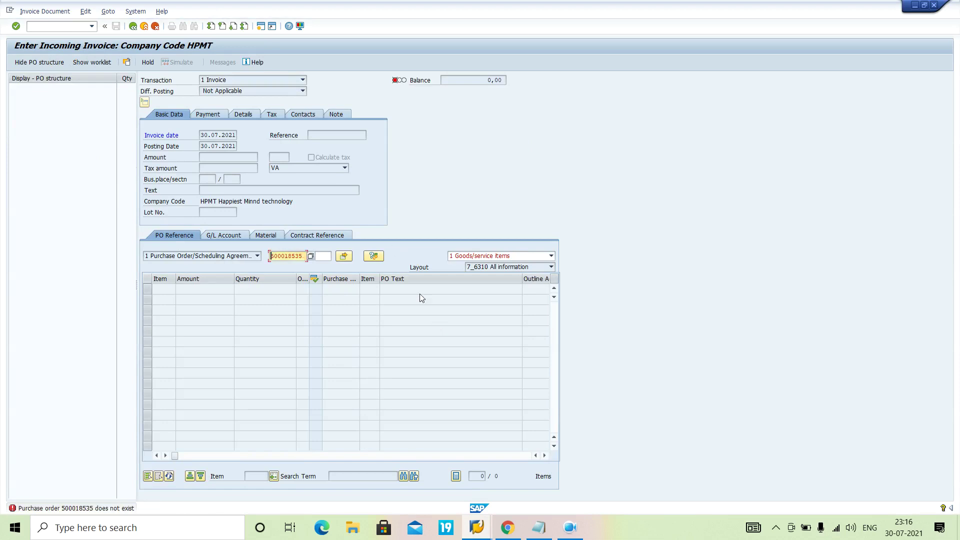
{"action": "type", "text": "5"}
{"action": "key", "text": "ctrl+v"}
{"action": "key", "text": "Return"}
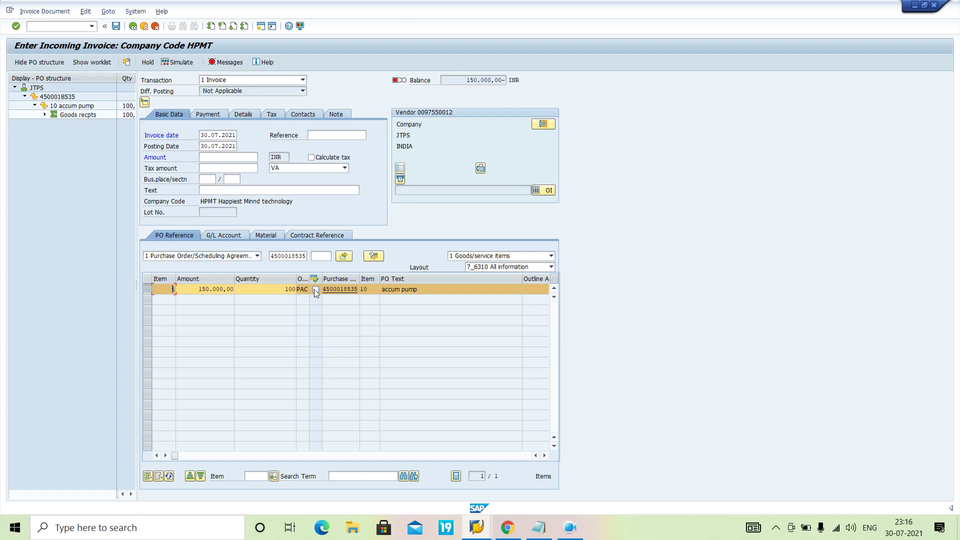
{"action": "left_click", "coordinate": [312, 158]}
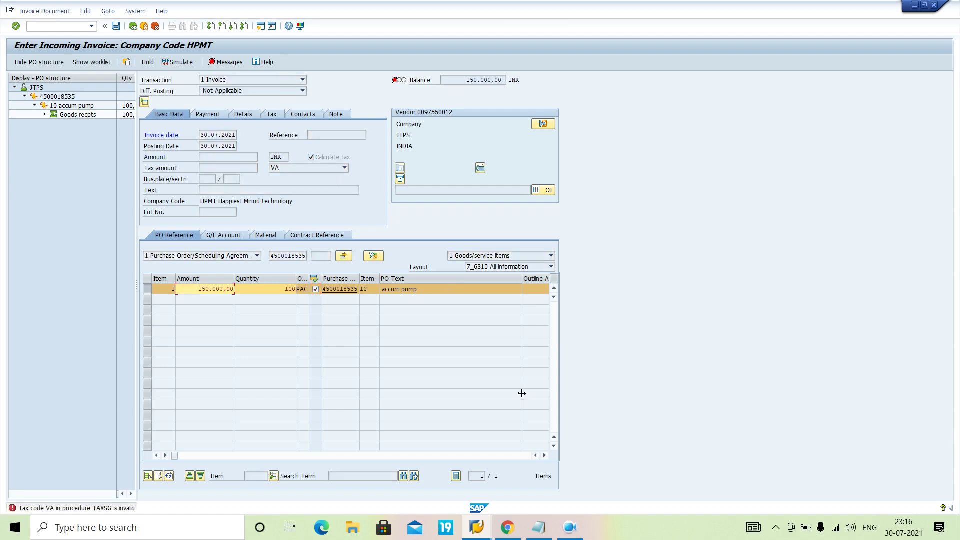
- Set the tax code to A1 (Input tax 18%) for the accum pump invoice item and in the invoice's basic data
{"action": "left_click", "coordinate": [544, 455]}
{"action": "left_click", "coordinate": [545, 456]}
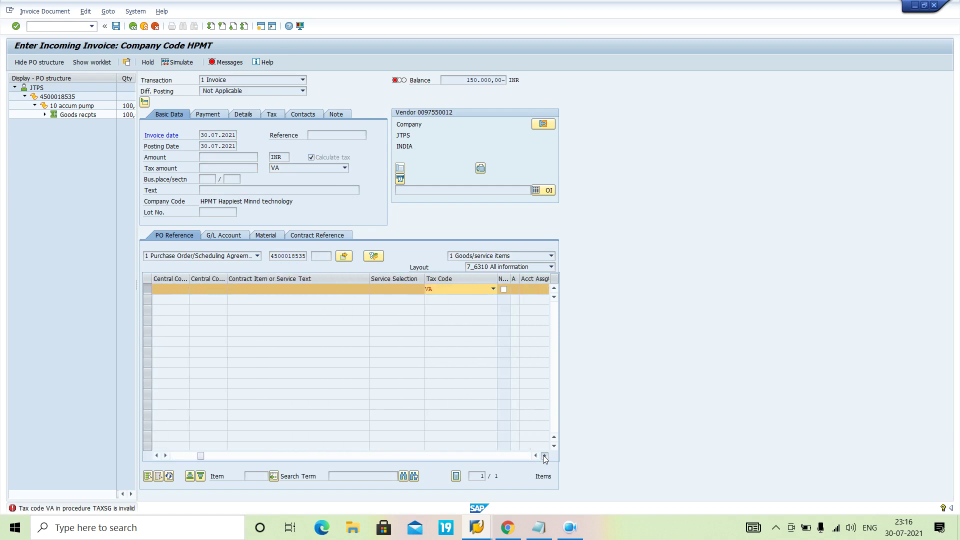
{"action": "left_click", "coordinate": [449, 288]}
{"action": "left_click", "coordinate": [440, 298]}
{"action": "key", "text": "Return"}
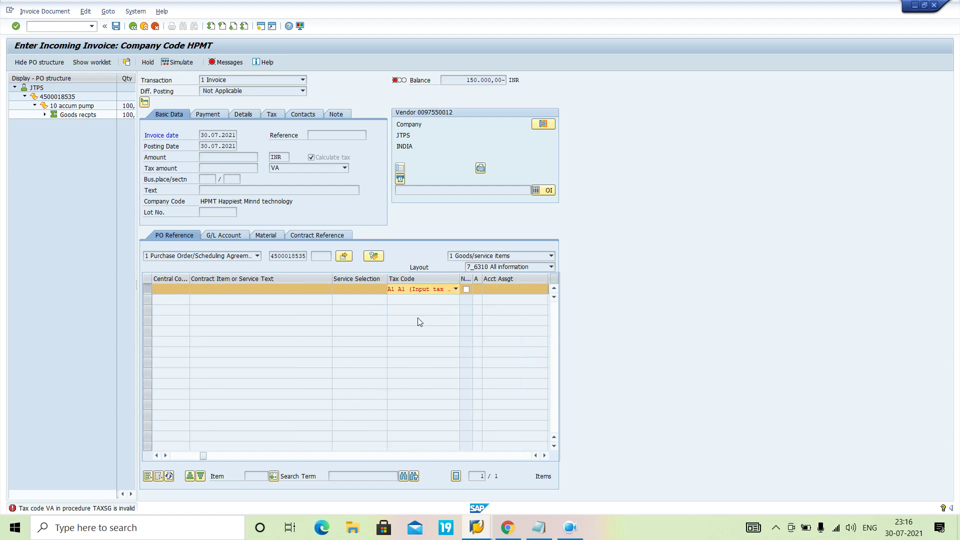
{"action": "left_click", "coordinate": [326, 167]}
{"action": "left_click", "coordinate": [317, 178]}
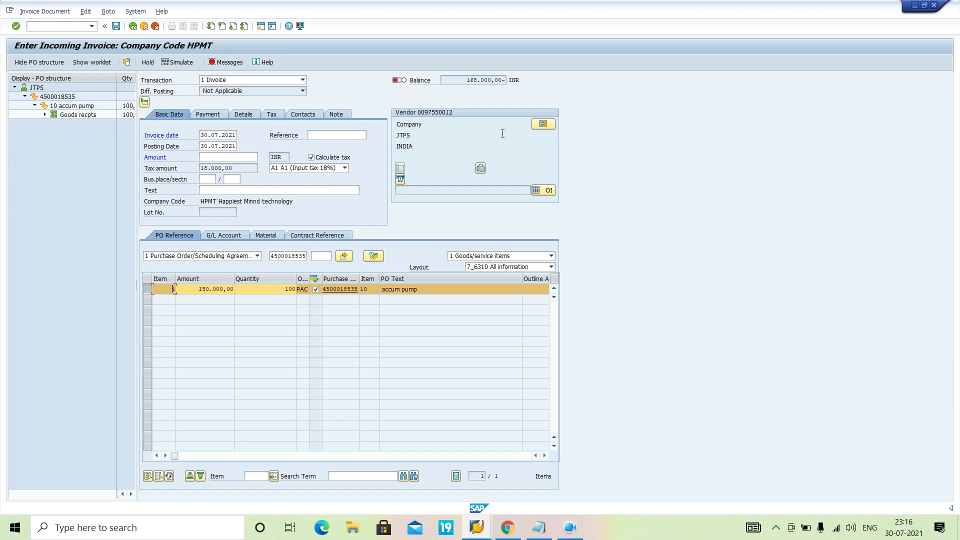
- Copy the balance of 168.000,00 INR into the invoice amount and simulate the document, keeping its window clear of the invoice data
{"action": "left_click_drag", "start_coordinate": [464, 80], "coordinate": [504, 80]}
{"action": "key", "text": "ctrl+c"}
{"action": "left_click", "coordinate": [222, 160]}
{"action": "key", "text": "ctrl+v"}
{"action": "key", "text": "Return"}
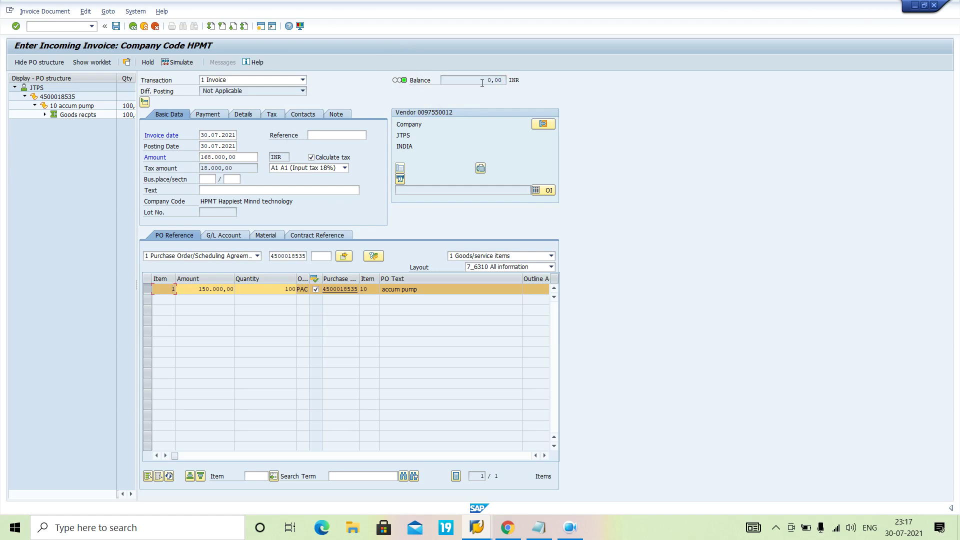
{"action": "left_click", "coordinate": [166, 65]}
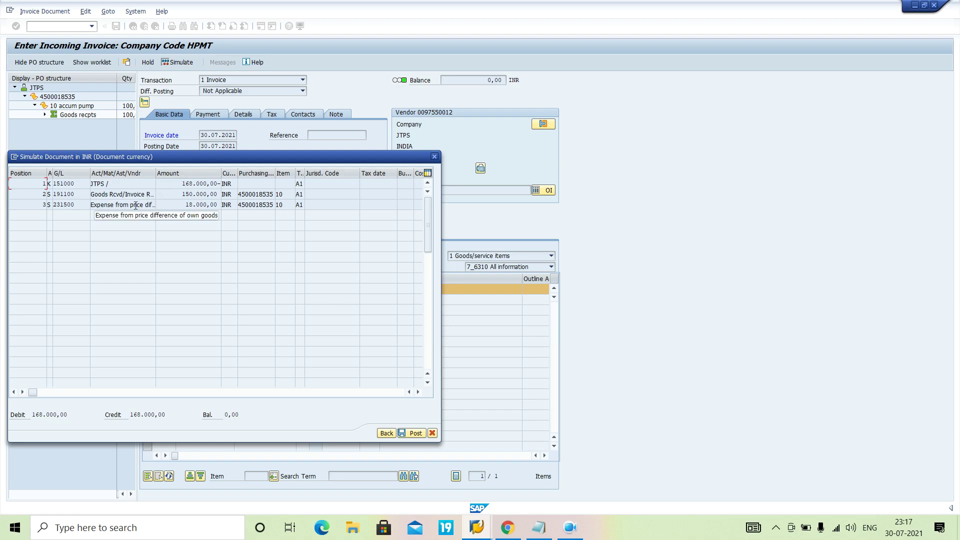
{"action": "left_click_drag", "start_coordinate": [245, 164], "coordinate": [759, 149]}
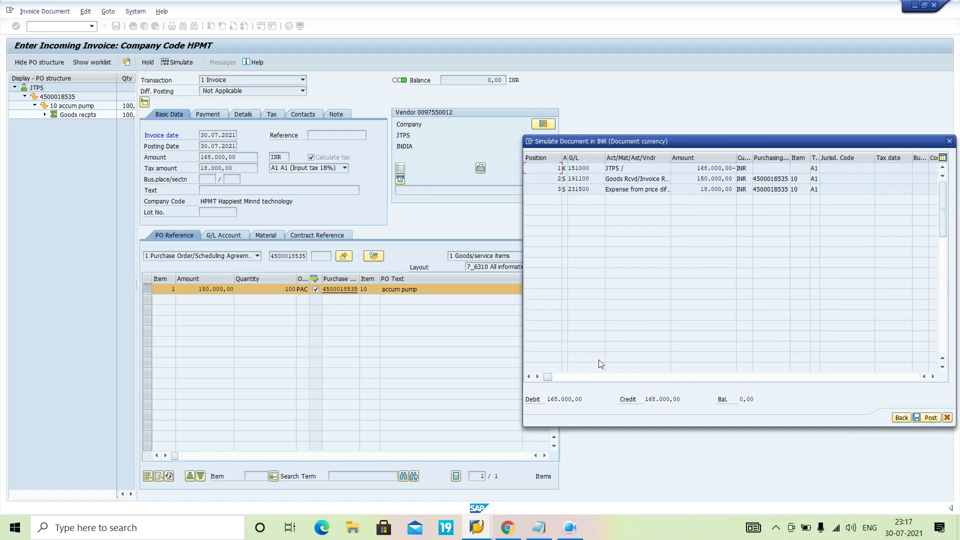
- Switch to the SAP Easy Access session, open the automatic postings configuration with obyc and locate the Cost (price) differences procedure PRD
{"action": "mouse_move", "coordinate": [477, 527]}
{"action": "left_click", "coordinate": [535, 502]}
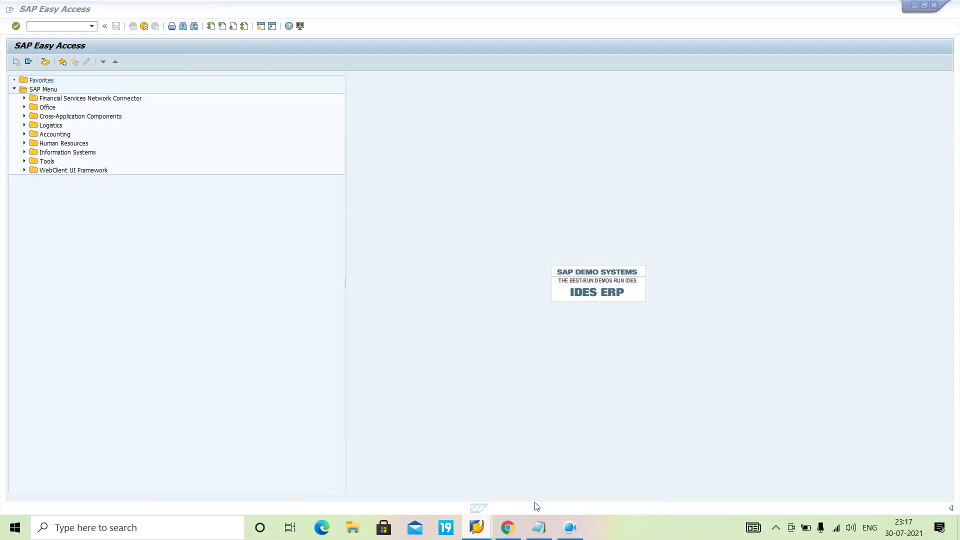
{"action": "type", "text": "obyc"}
{"action": "key", "text": "Return"}
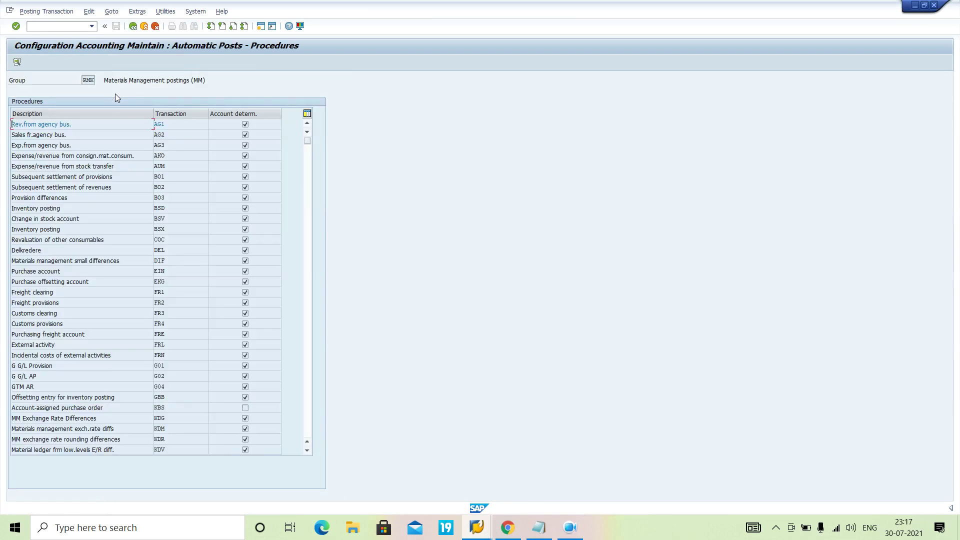
{"action": "left_click", "coordinate": [309, 450]}
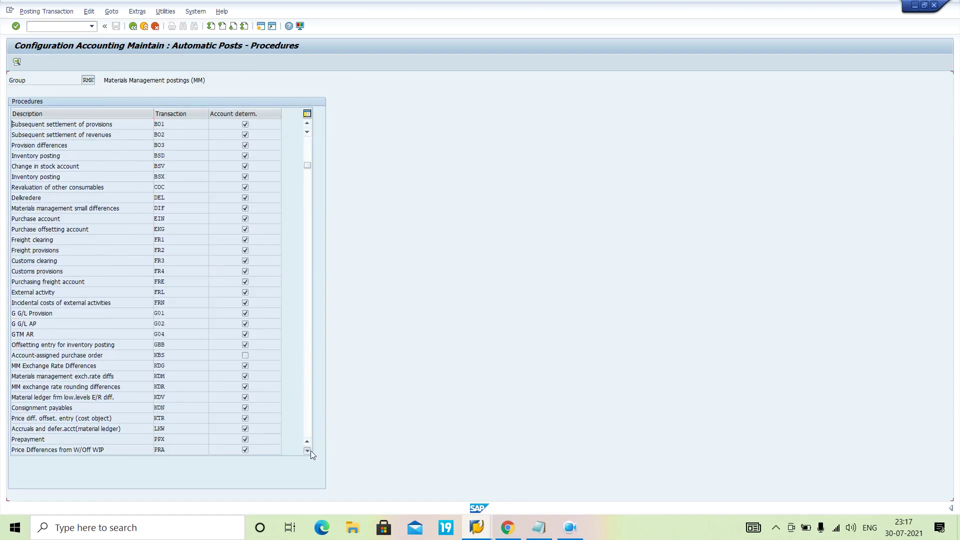
{"action": "left_click", "coordinate": [310, 451]}
{"action": "left_click", "coordinate": [310, 451]}
{"action": "left_click", "coordinate": [170, 429]}
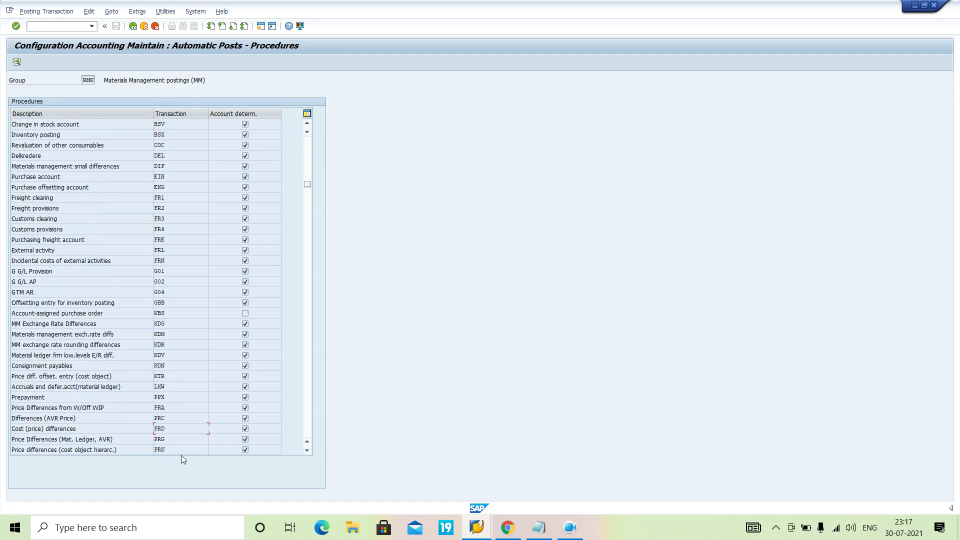
- Return to the incoming invoice session and post the simulated invoice document
{"action": "left_click", "coordinate": [507, 534]}
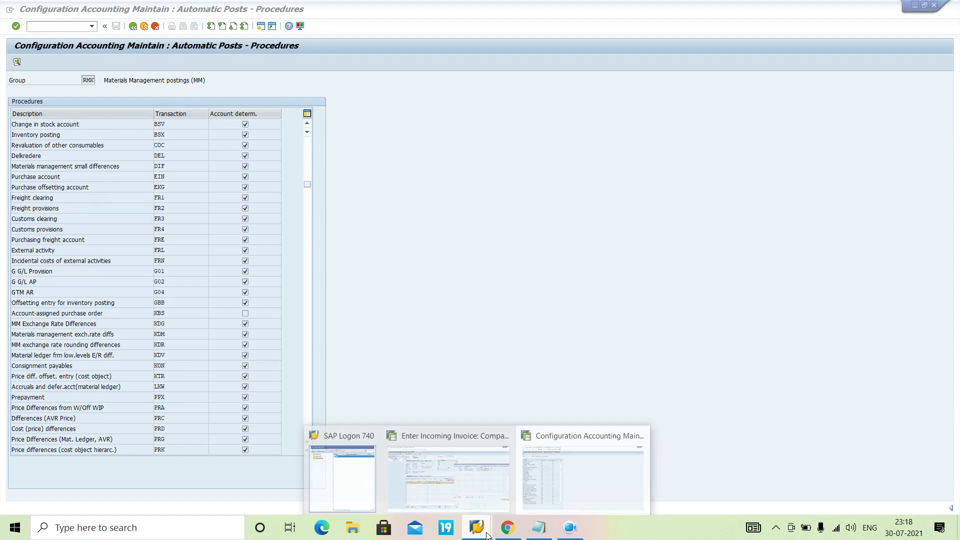
{"action": "left_click", "coordinate": [558, 473]}
{"action": "left_click", "coordinate": [476, 527]}
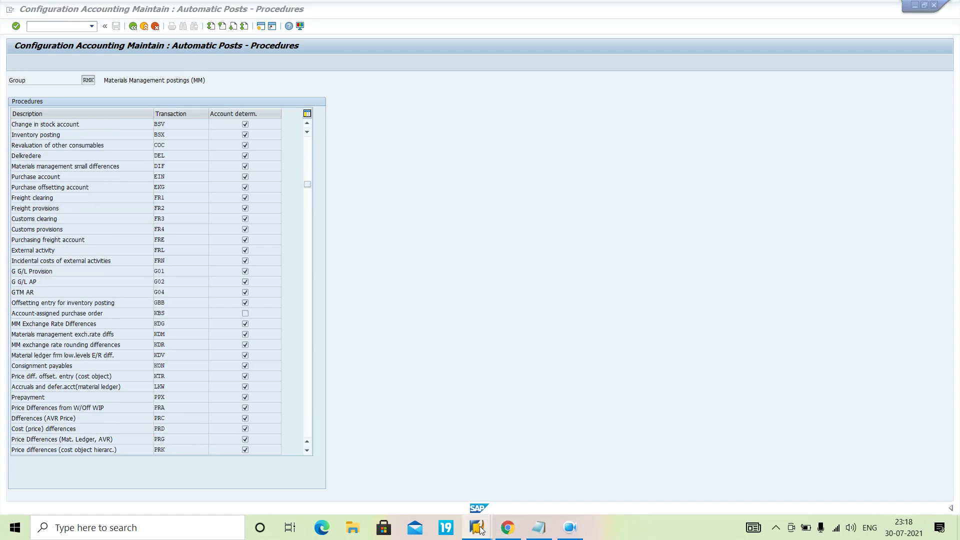
{"action": "left_click", "coordinate": [455, 489]}
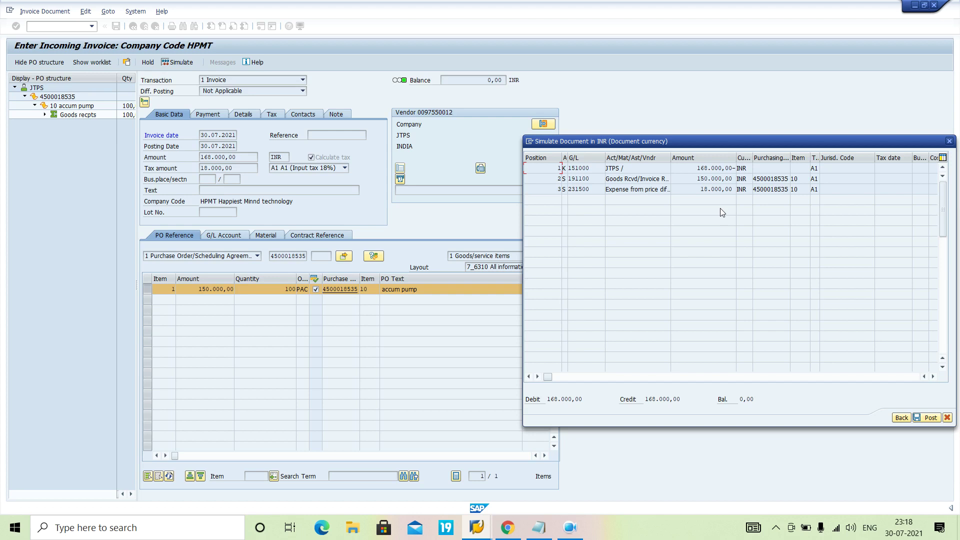
{"action": "left_click_drag", "start_coordinate": [887, 141], "coordinate": [720, 140]}
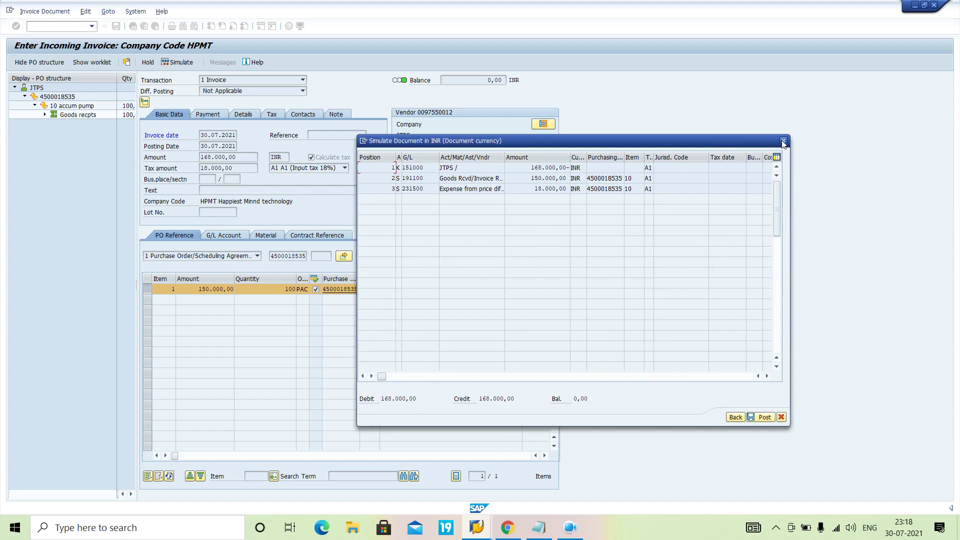
{"action": "left_click", "coordinate": [763, 418]}
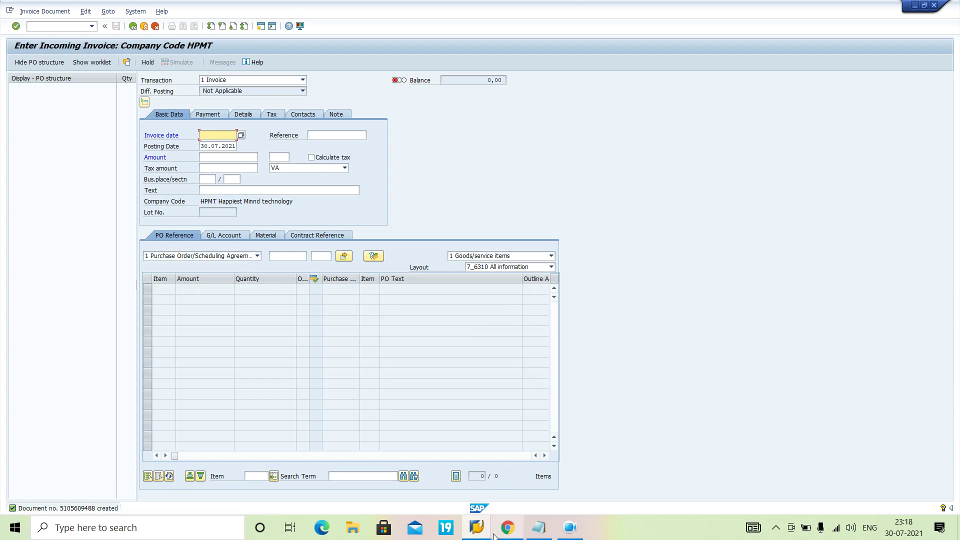
- Switch to the automatic postings configuration session and open the purchase order transaction with /nme21n
{"action": "left_click", "coordinate": [475, 529]}
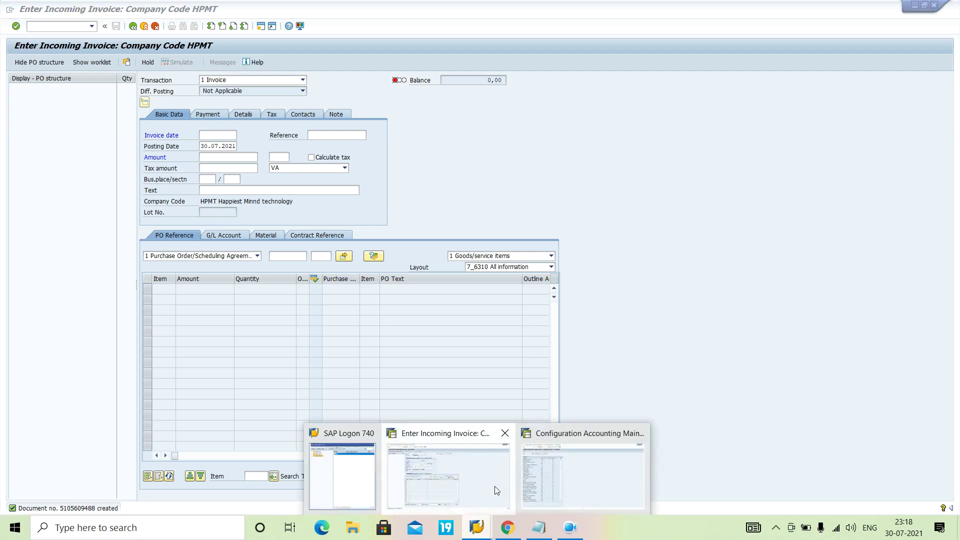
{"action": "left_click", "coordinate": [585, 484]}
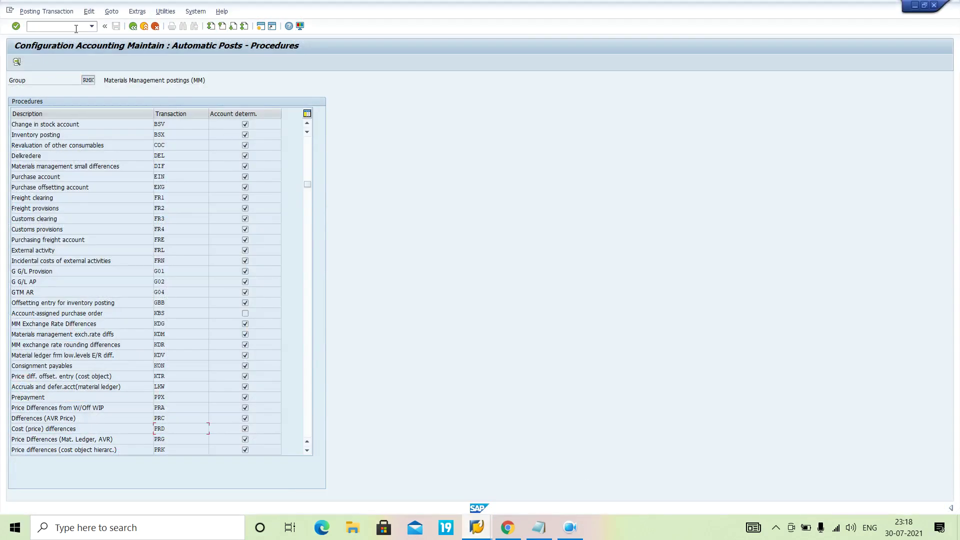
{"action": "type", "text": "/nme21n"}
{"action": "key", "text": "Return"}
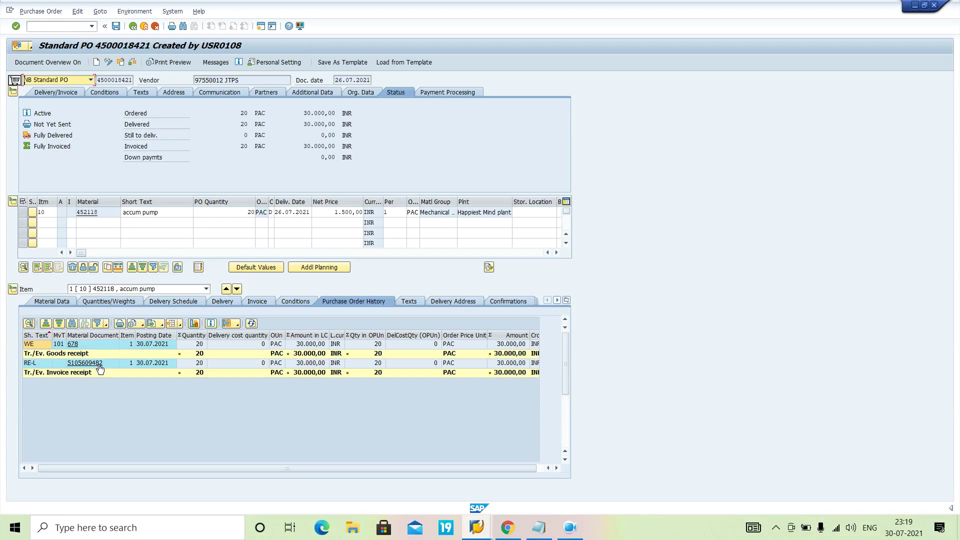
{"action": "left_click", "coordinate": [120, 62]}
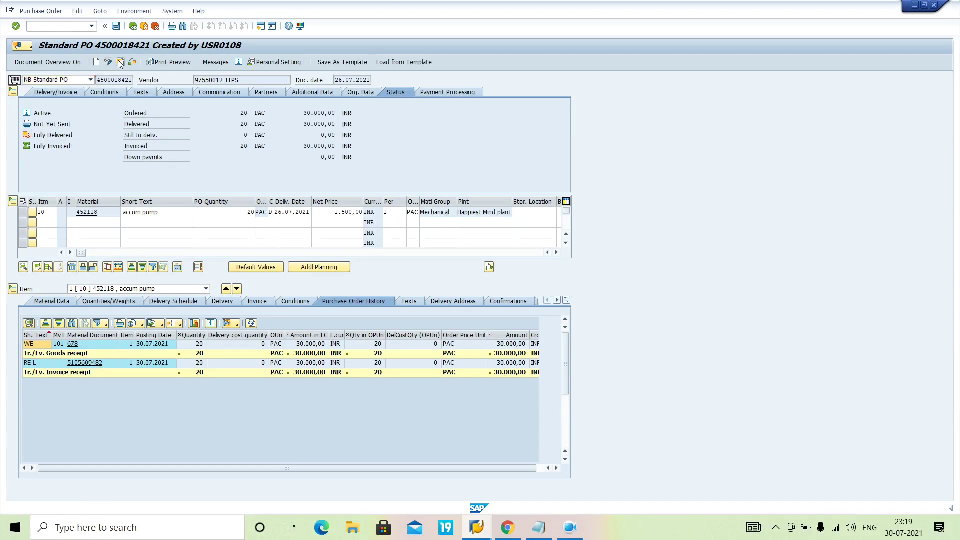
{"action": "key", "text": "Delete"}
{"action": "type", "text": "168.000,00"}
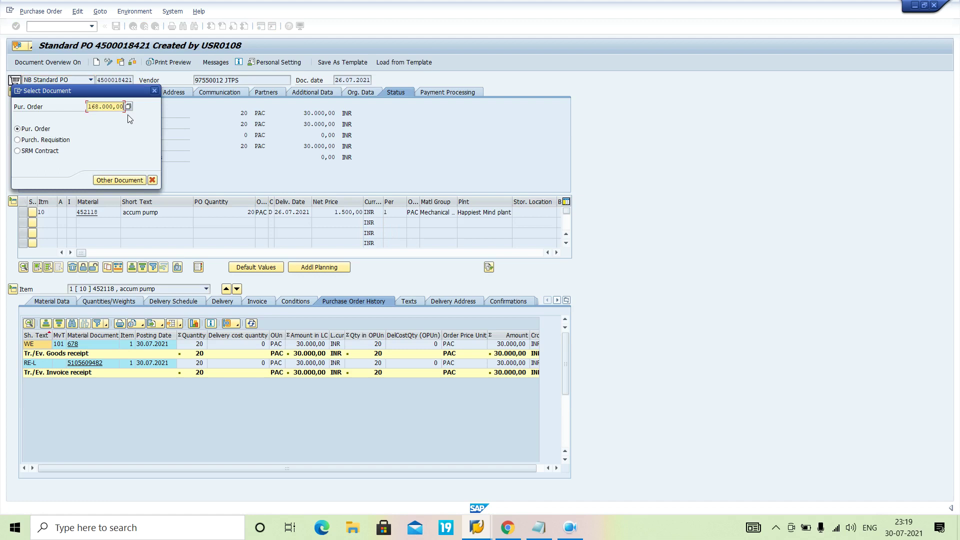
{"action": "key", "text": "BackSpace"}
{"action": "key", "text": "BackSpace"}
{"action": "key", "text": "BackSpace"}
{"action": "key", "text": "BackSpace"}
{"action": "key", "text": "BackSpace"}
{"action": "key", "text": "BackSpace"}
{"action": "key", "text": "BackSpace"}
{"action": "key", "text": "BackSpace"}
{"action": "key", "text": "BackSpace"}
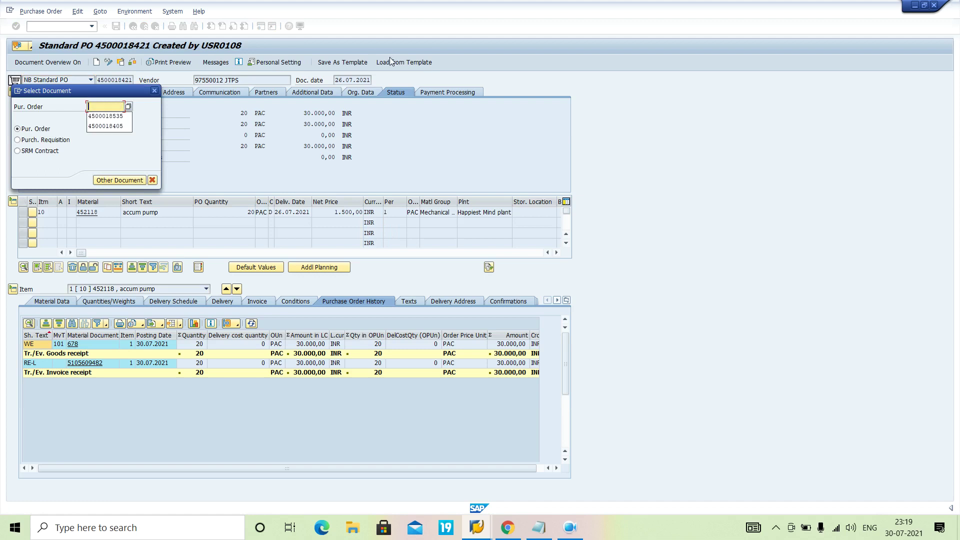
{"action": "left_click", "coordinate": [155, 90]}
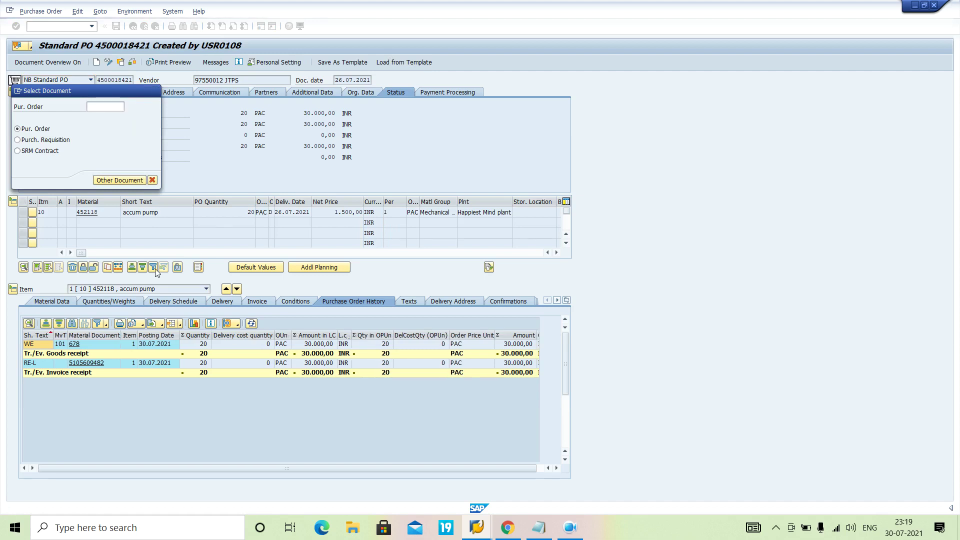
- Open the invoice receipt document from the purchase order history and display its follow-on accounting document
{"action": "left_click", "coordinate": [87, 363]}
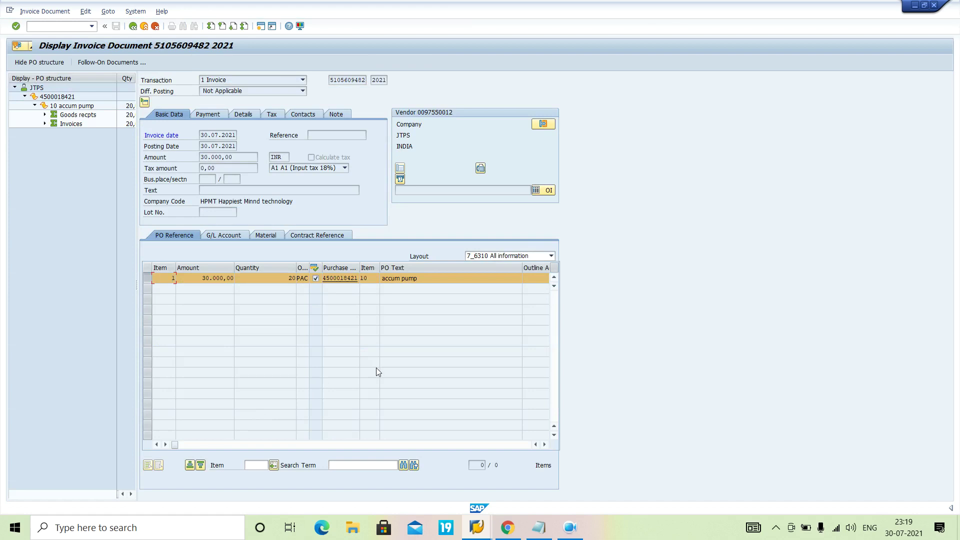
{"action": "left_click", "coordinate": [106, 63]}
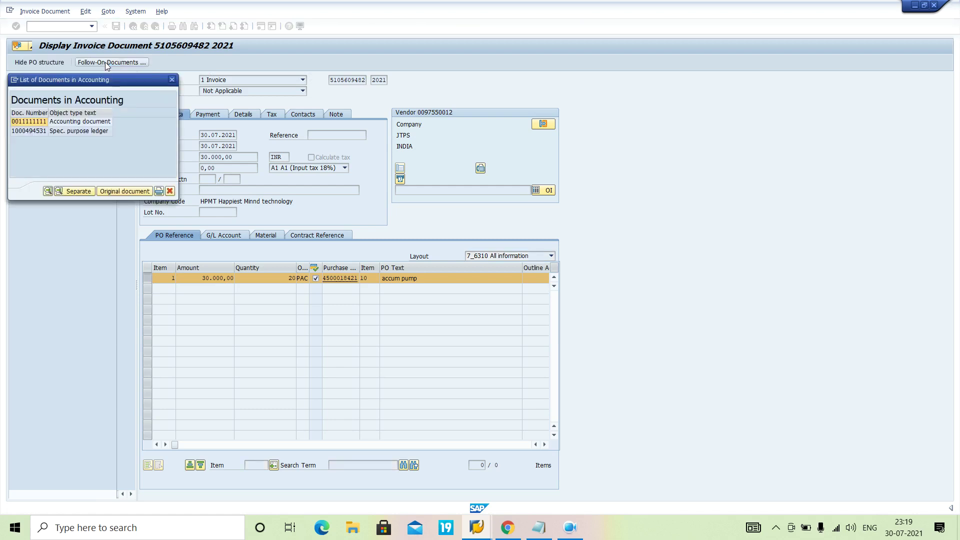
{"action": "left_click", "coordinate": [101, 123]}
{"action": "double_click", "coordinate": [102, 123]}
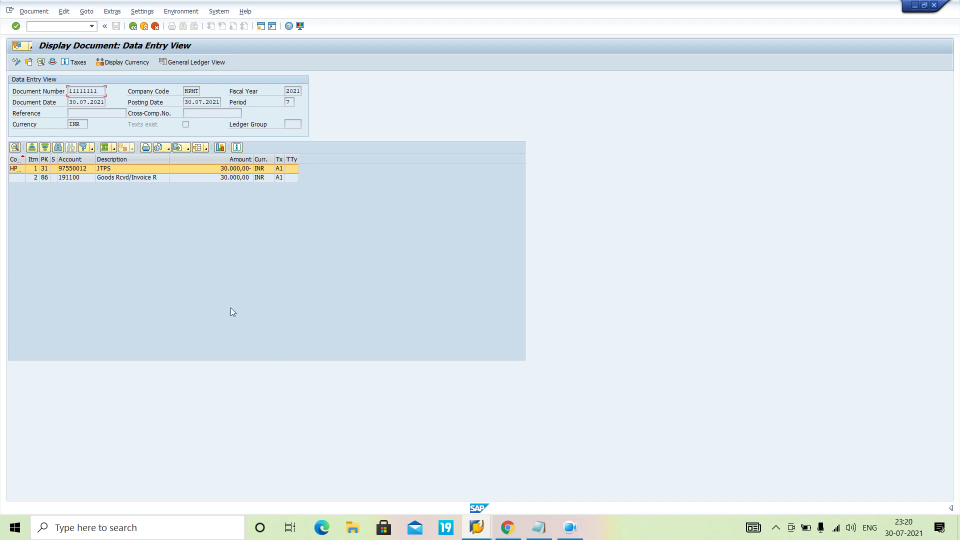
{"action": "left_click", "coordinate": [570, 528]}
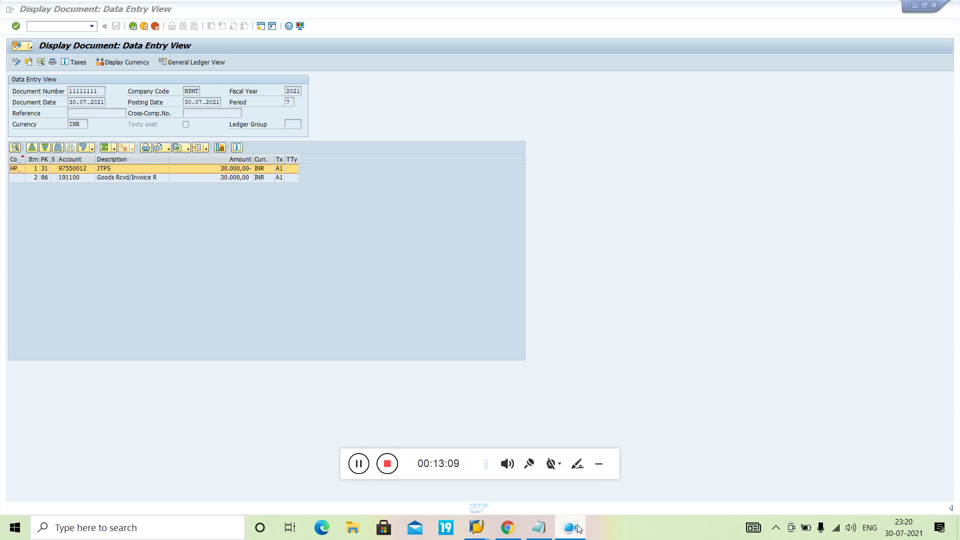